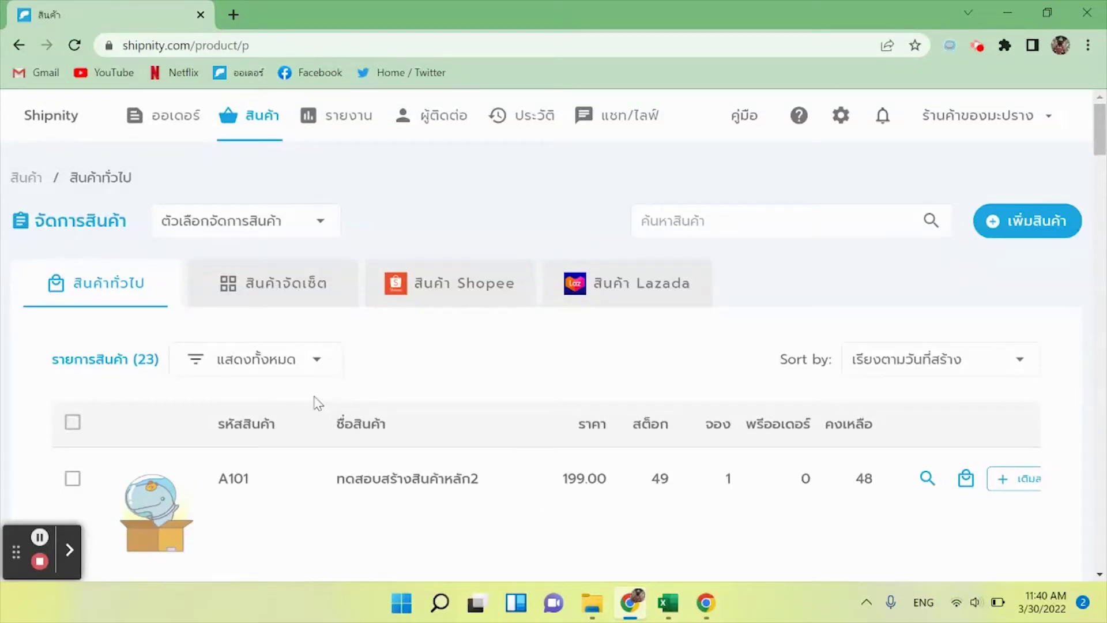
Go to จัดการสินค้าด้วย Excel from the product-management options and bring up the column chooser
left_click(177, 234)
left_click(198, 379)
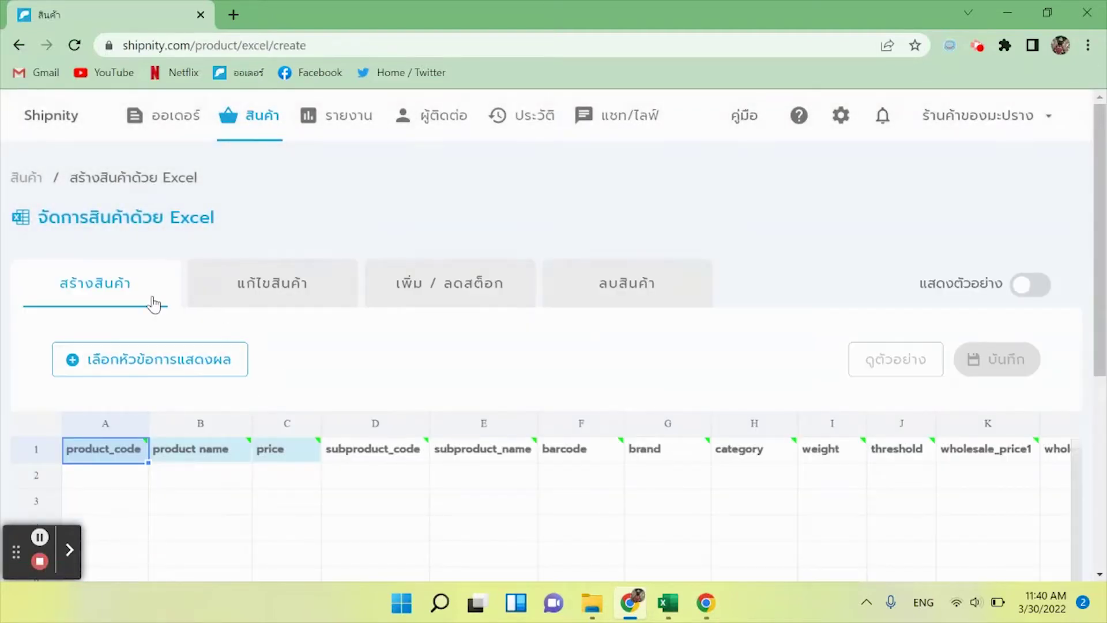
left_click(153, 301)
left_click(167, 352)
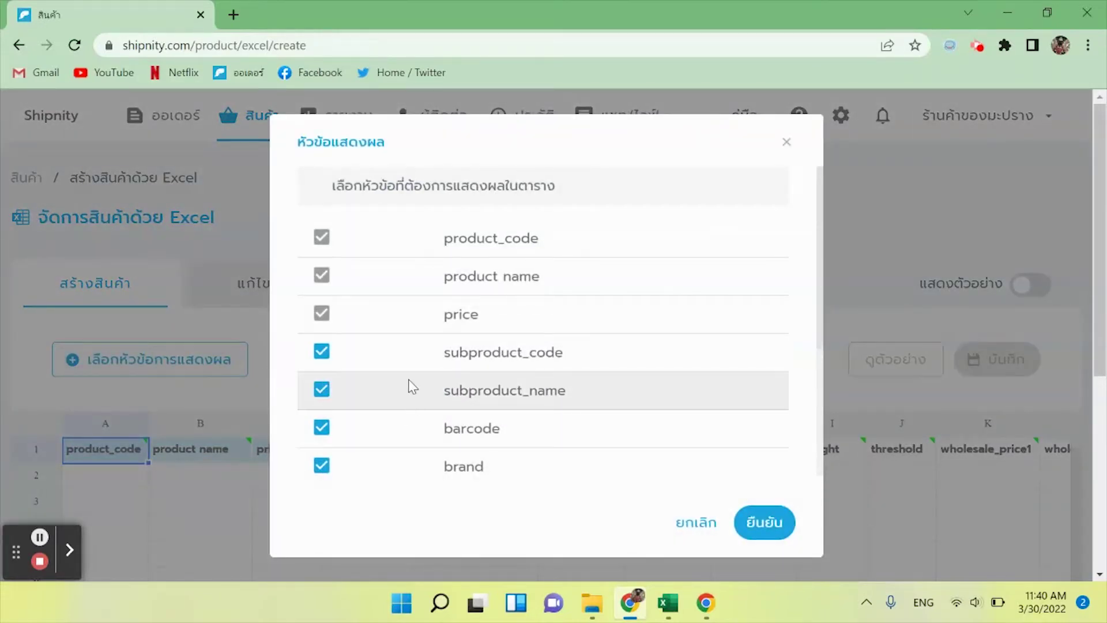
Hide the barcode, brand, weight and wholesale_price2 columns and confirm the selection
scroll(393, 369, "down", 2)
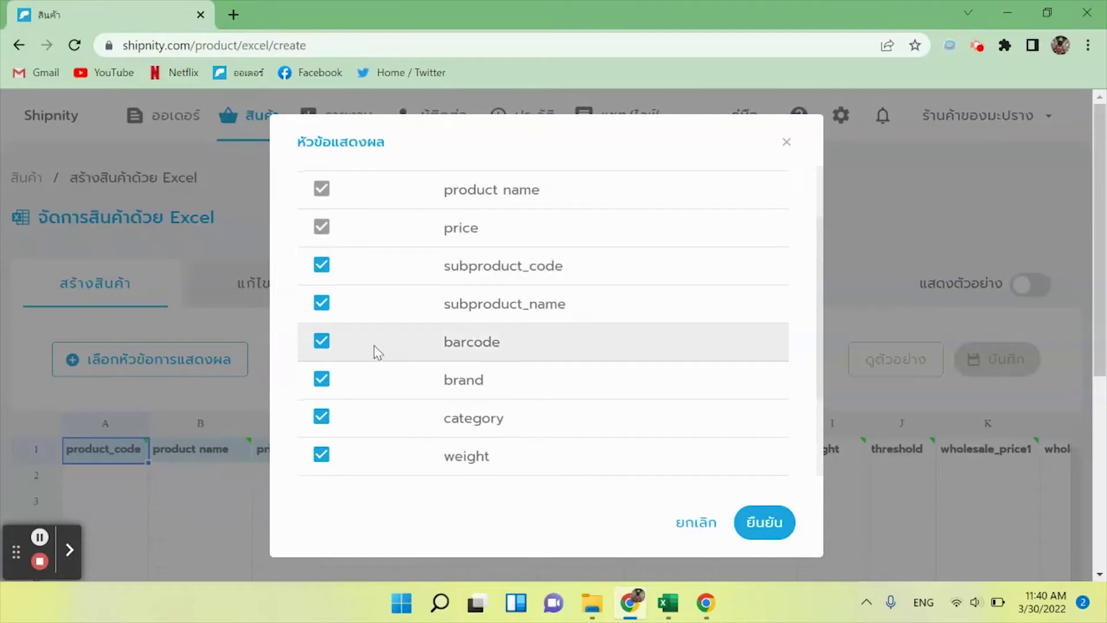
left_click(322, 341)
left_click(321, 379)
scroll(403, 392, "down", 3)
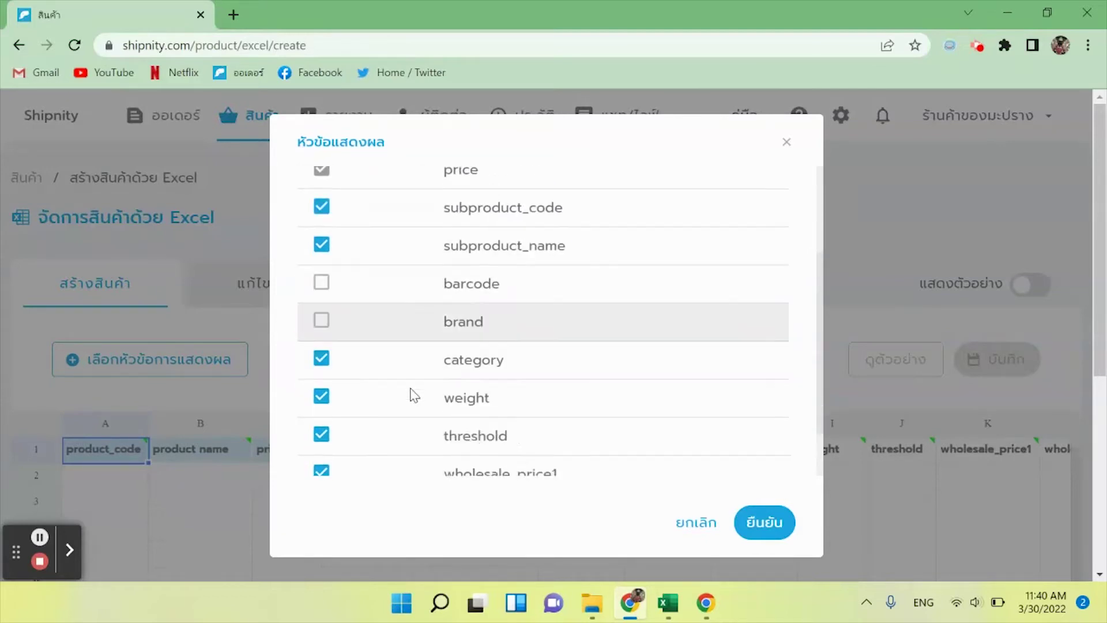
left_click(321, 328)
scroll(424, 395, "down", 1)
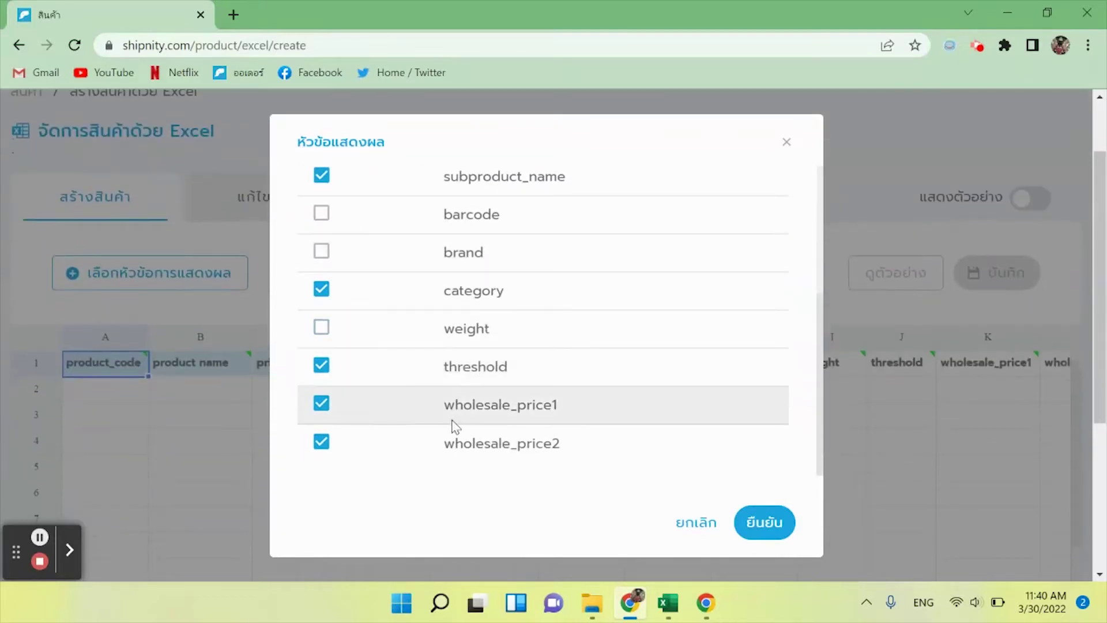
left_click(322, 443)
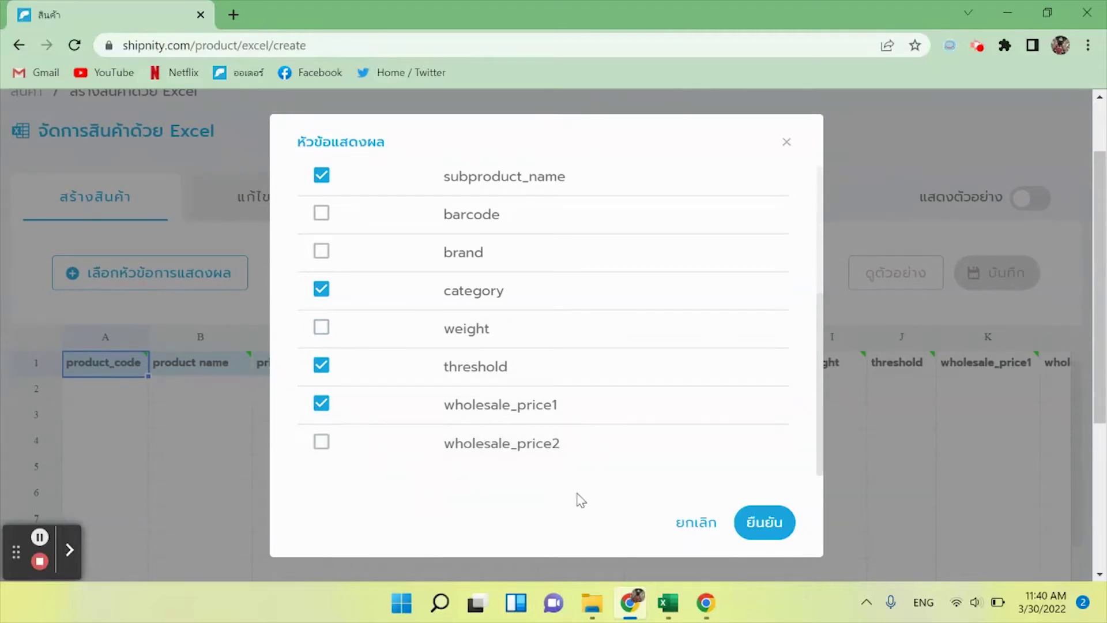
left_click(757, 534)
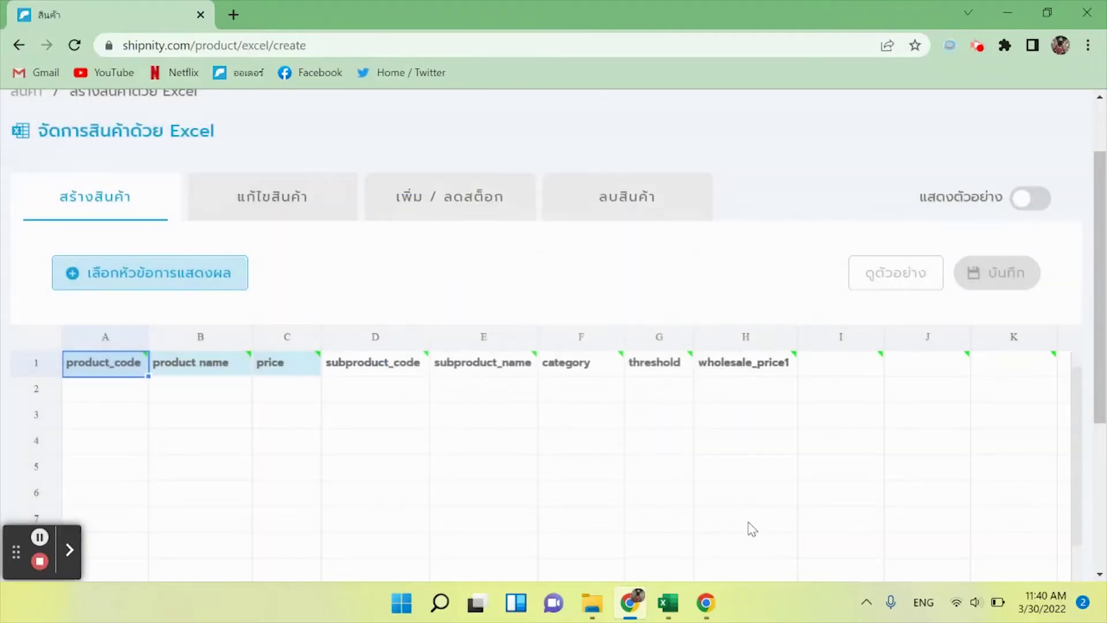
left_click(112, 392)
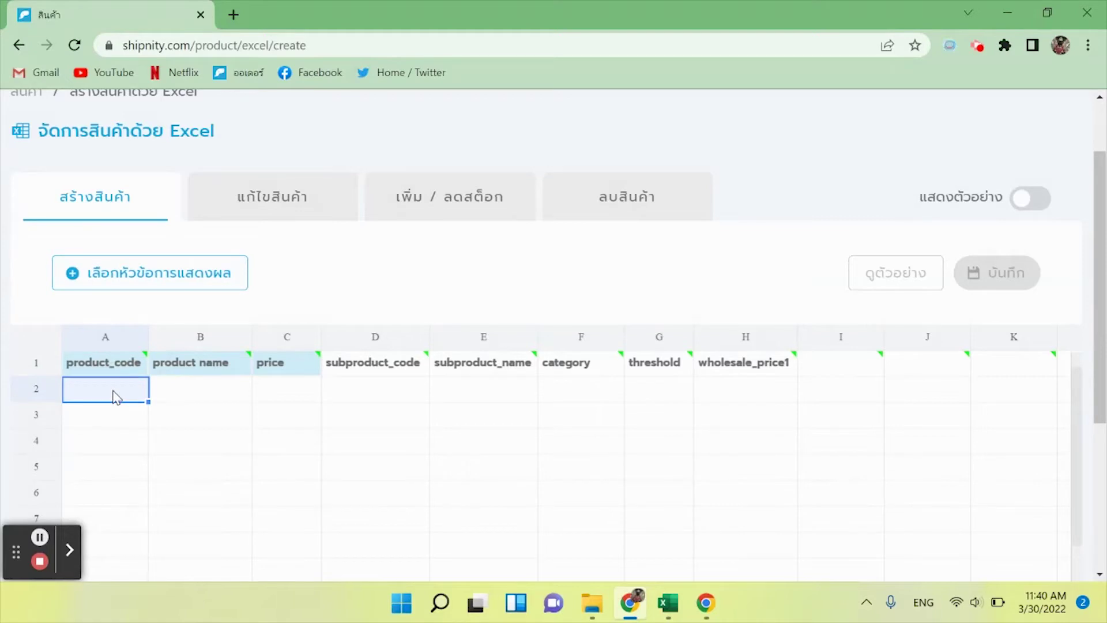
left_click(236, 397)
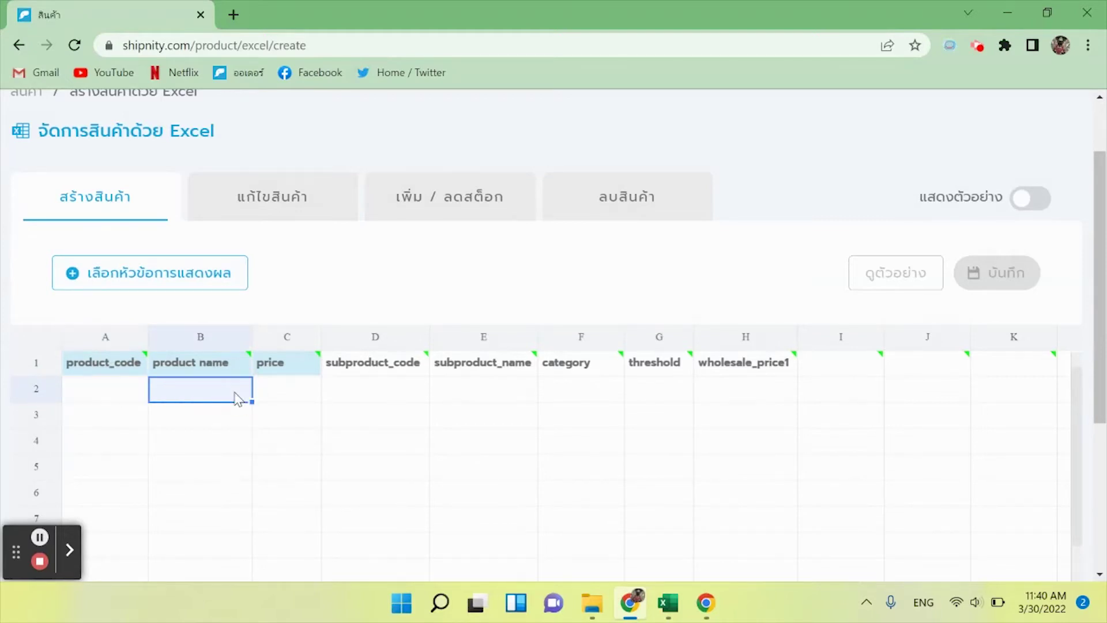
left_click(279, 396)
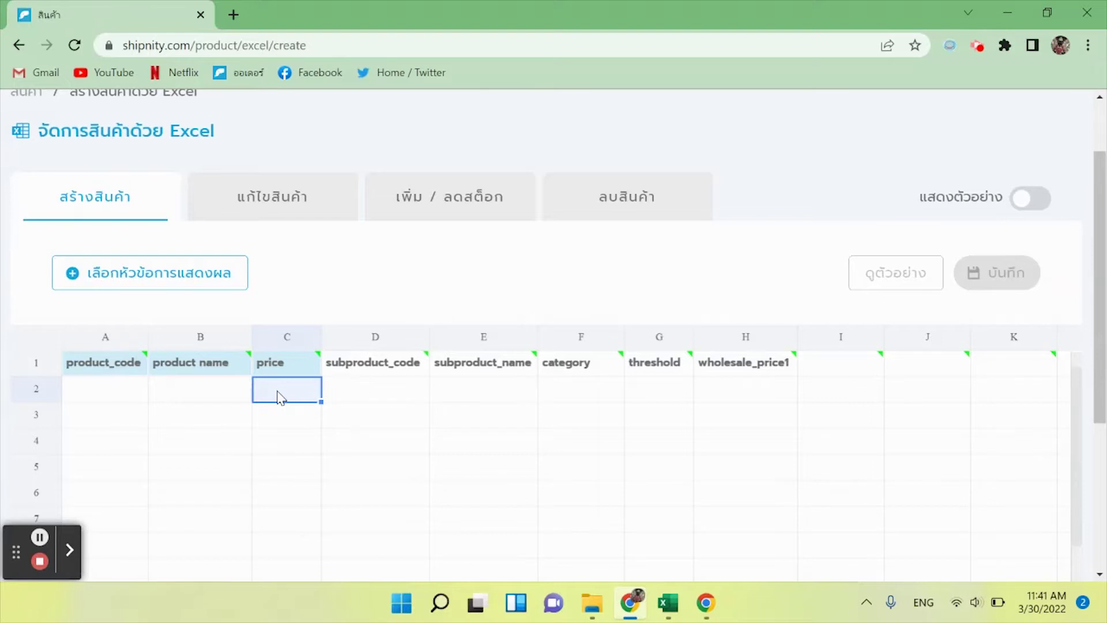
left_click(114, 393)
left_click(185, 398)
left_click(282, 390)
left_click(1029, 199)
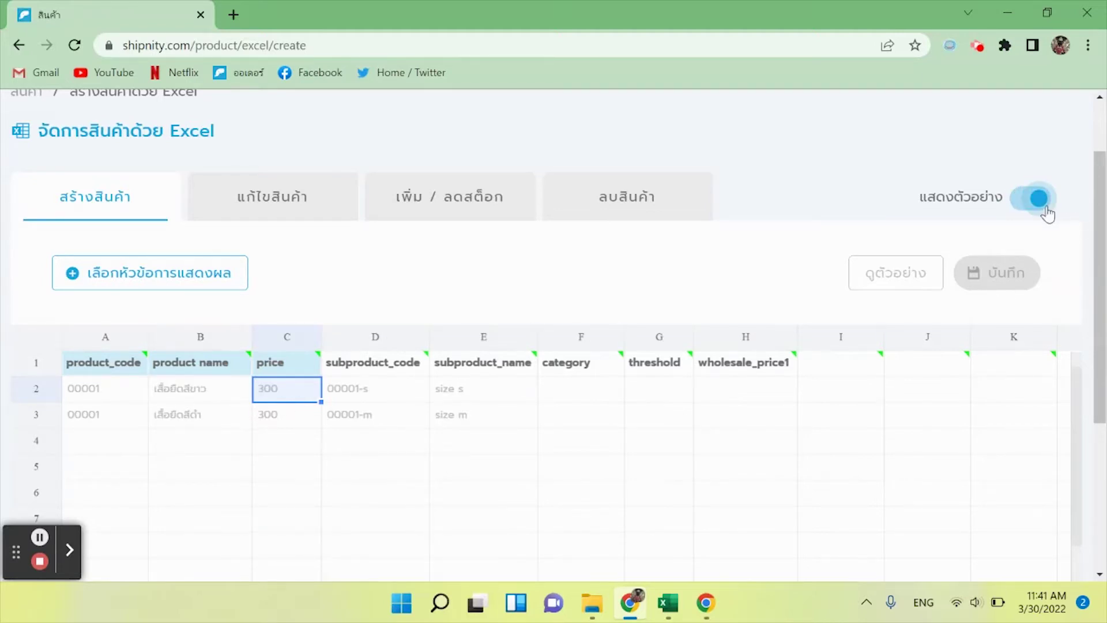
left_click(1040, 208)
left_click(118, 398)
key("grave")
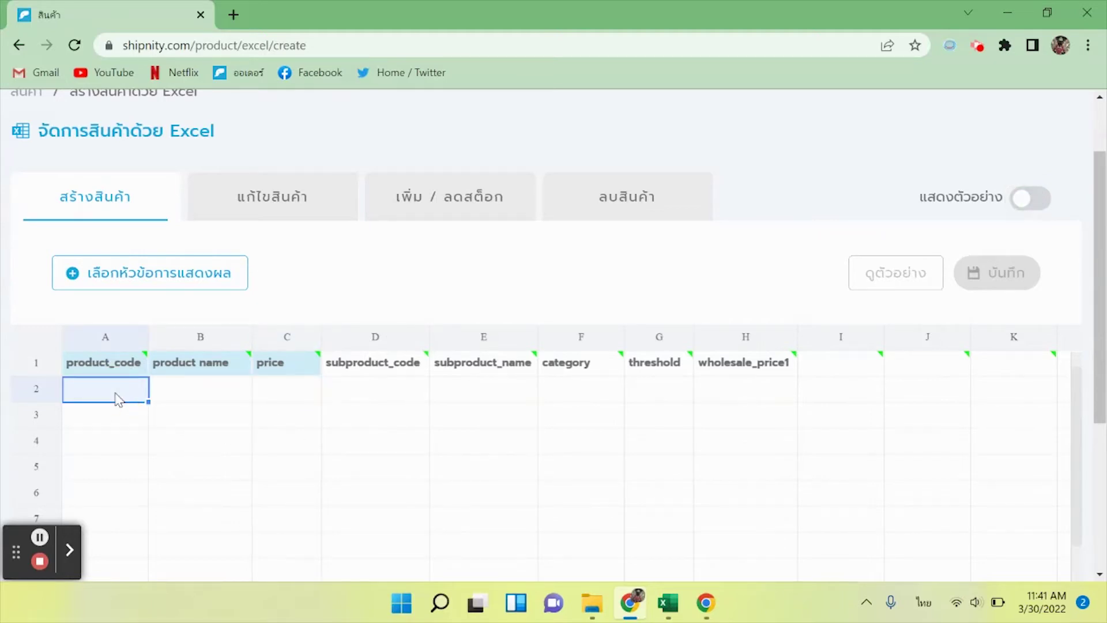
Enter row 2 as code B101, name 'สินค้าหลัก excel 1', price 200
key("grave")
type("B101")
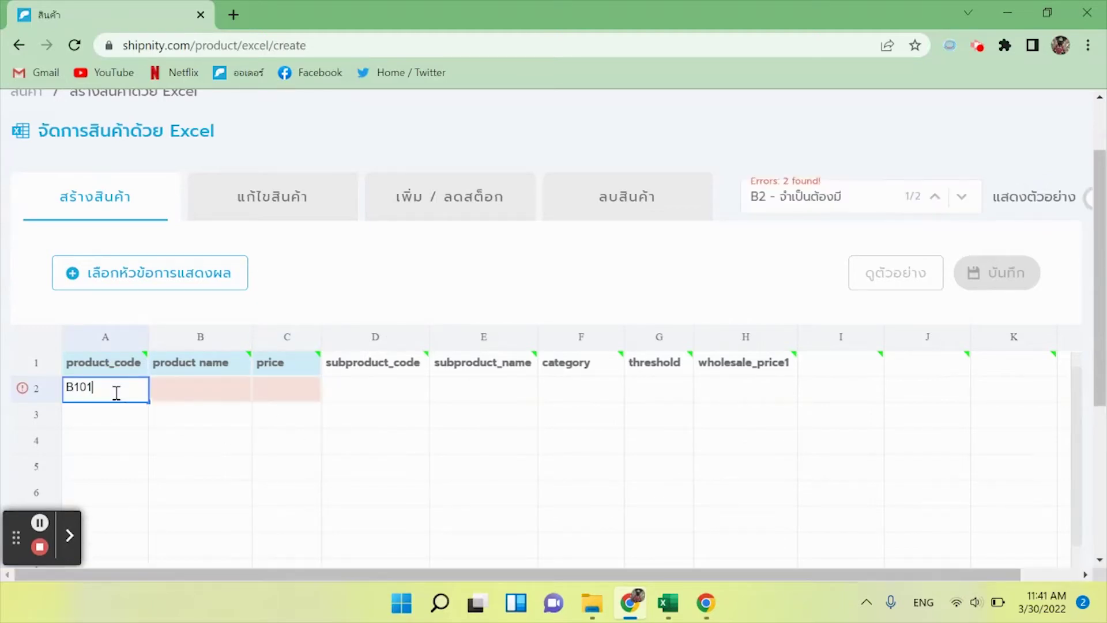
left_click(165, 388)
key("grave")
type("สินค้าหลัก")
key("grave")
type("excel")
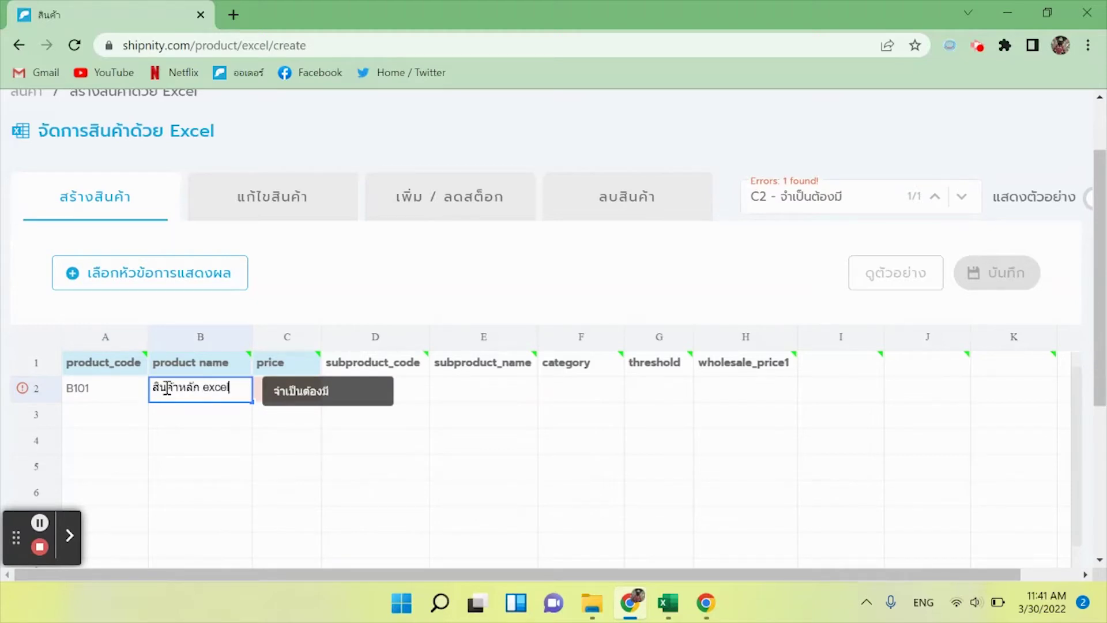
key("grave")
key("grave")
type("1")
left_click(258, 392)
type("200")
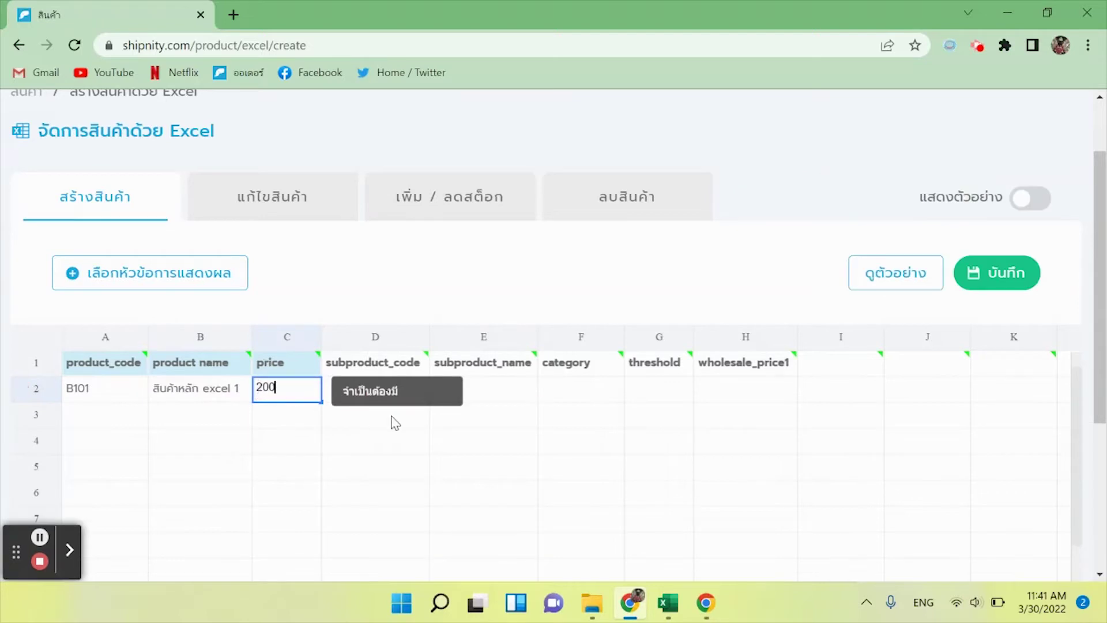
Give B101 category Test, threshold 10 and wholesale_price1 150
left_click(571, 385)
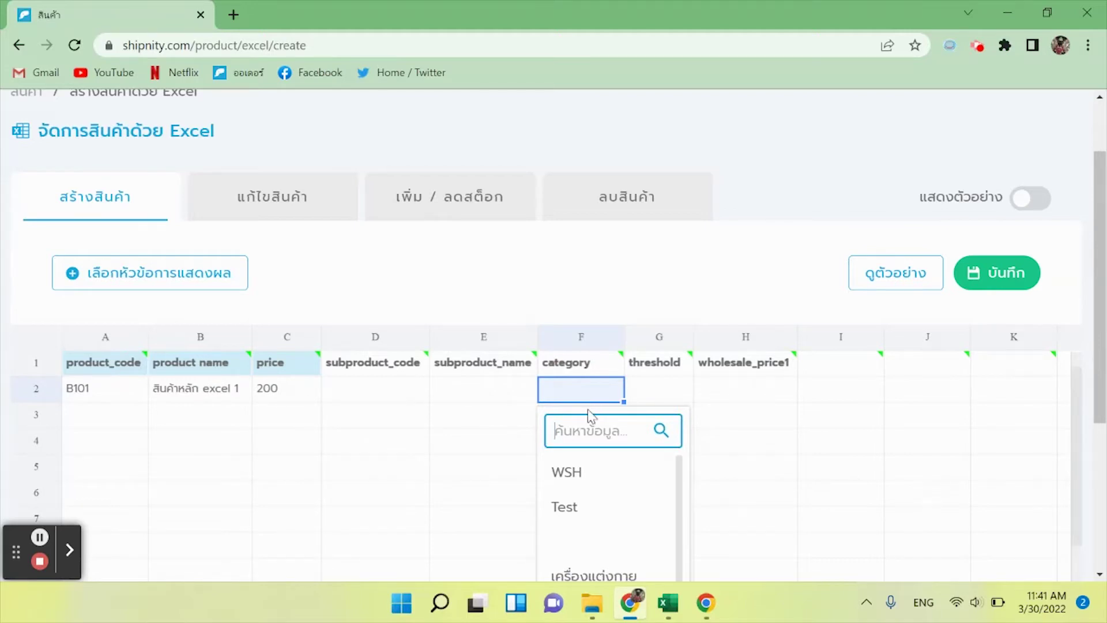
left_click(569, 507)
left_click(663, 389)
type("10")
left_click(702, 391)
type("150")
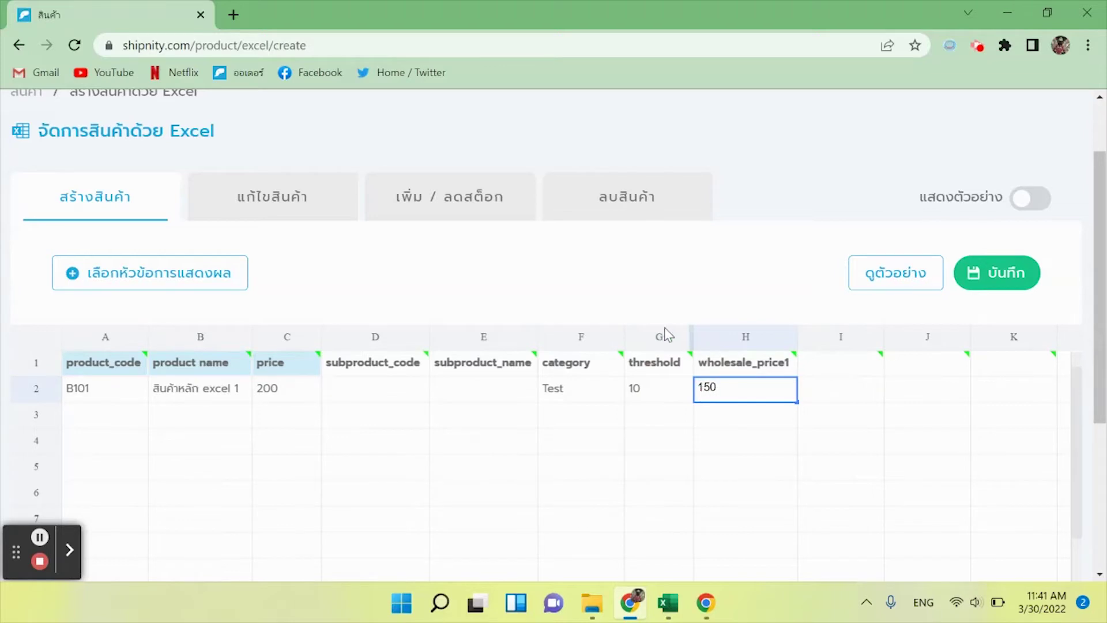
Enter row 3 as code B102, name 'สินค้าหลัก excel 2', price 300
left_click(109, 424)
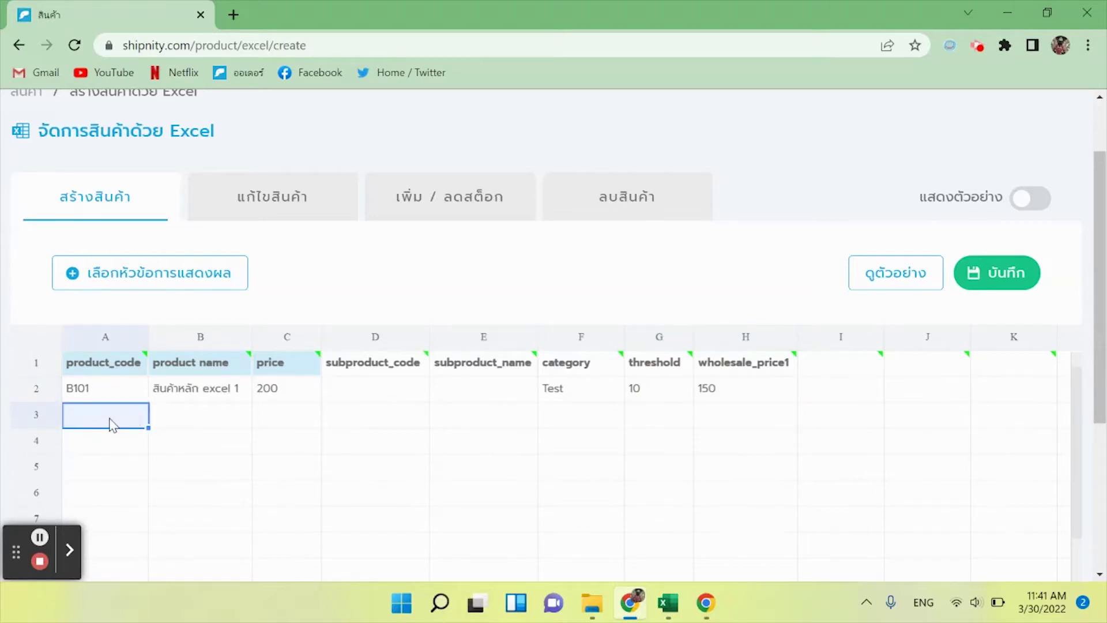
type("B102")
left_click(172, 414)
type("สินค้าหลัก")
key("grave")
type("excel 2")
left_click(263, 418)
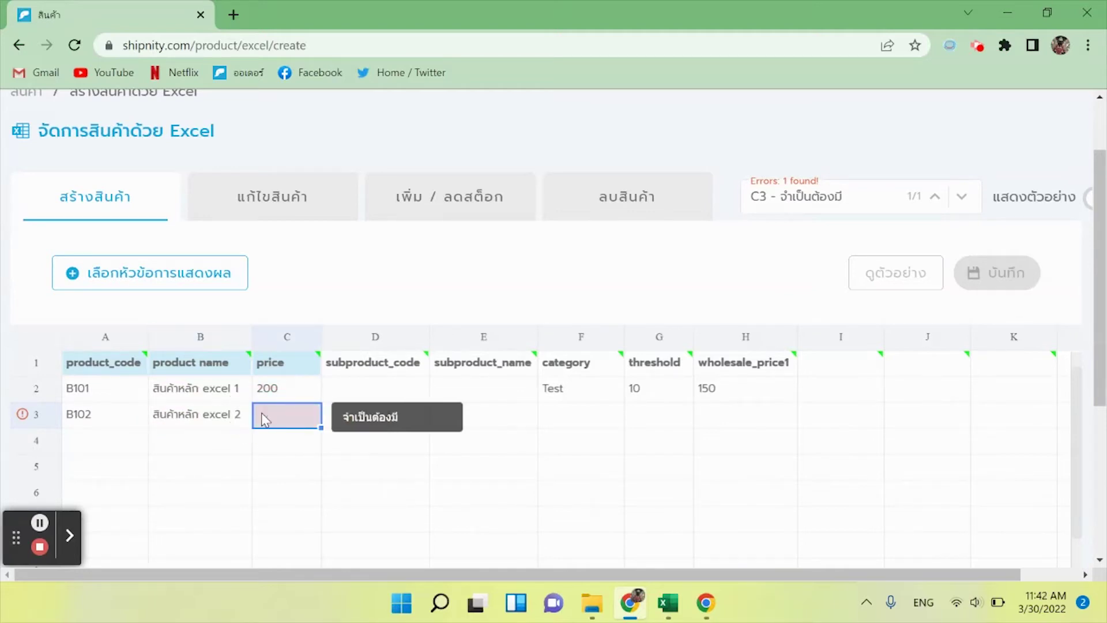
type("300")
Give B102 category Test, threshold 20 and wholesale_price1 260
left_click(576, 415)
left_click(579, 531)
left_click(646, 424)
type("20")
left_click(731, 420)
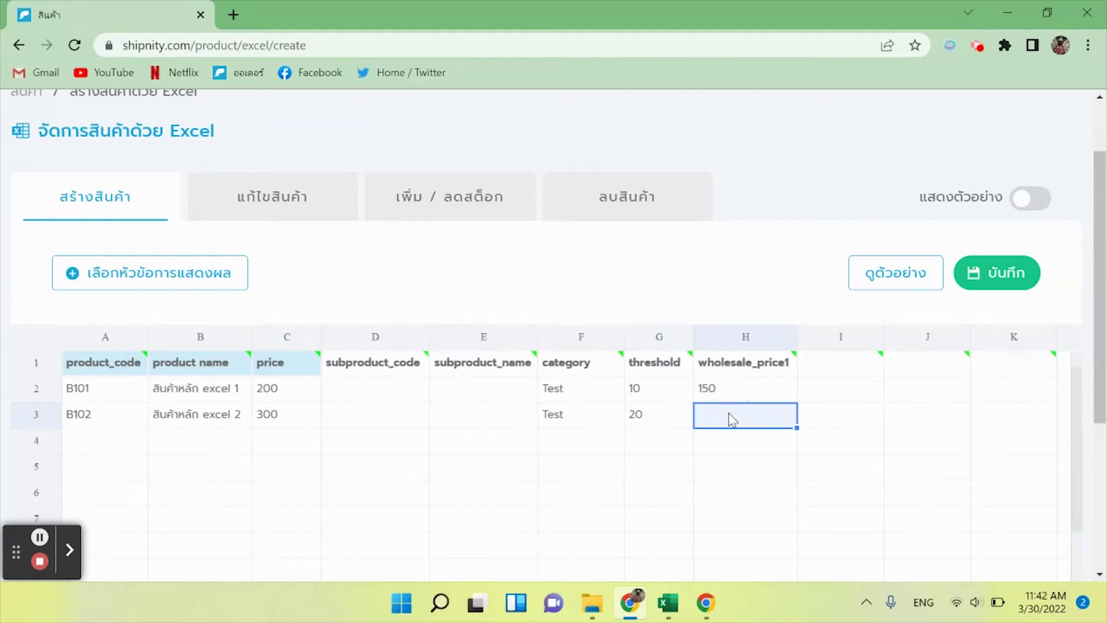
type("260")
left_click(393, 442)
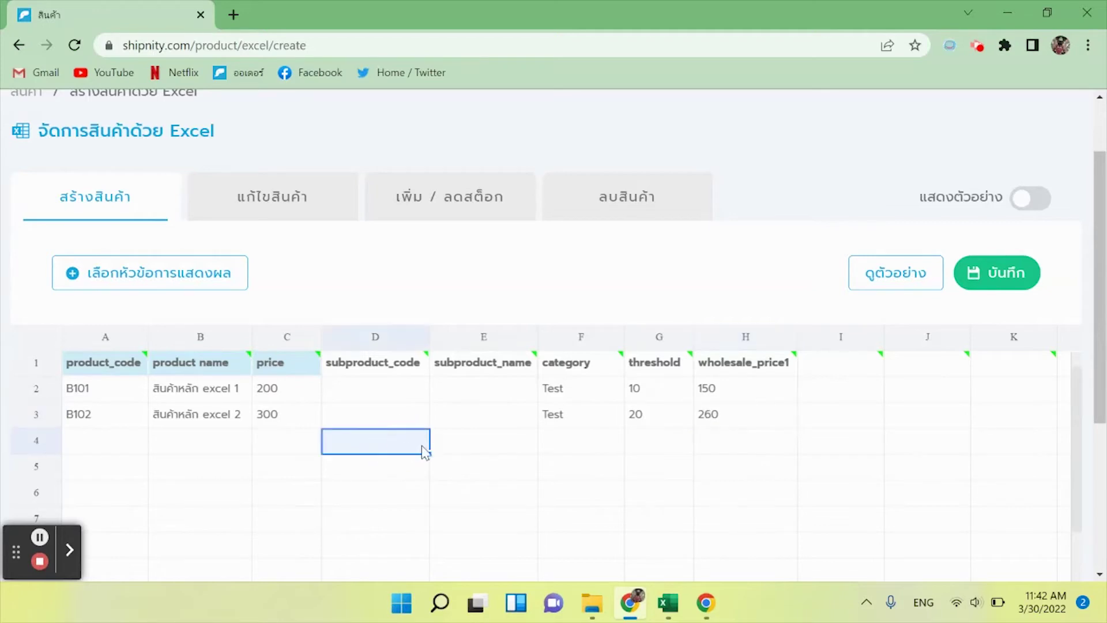
left_click(468, 447)
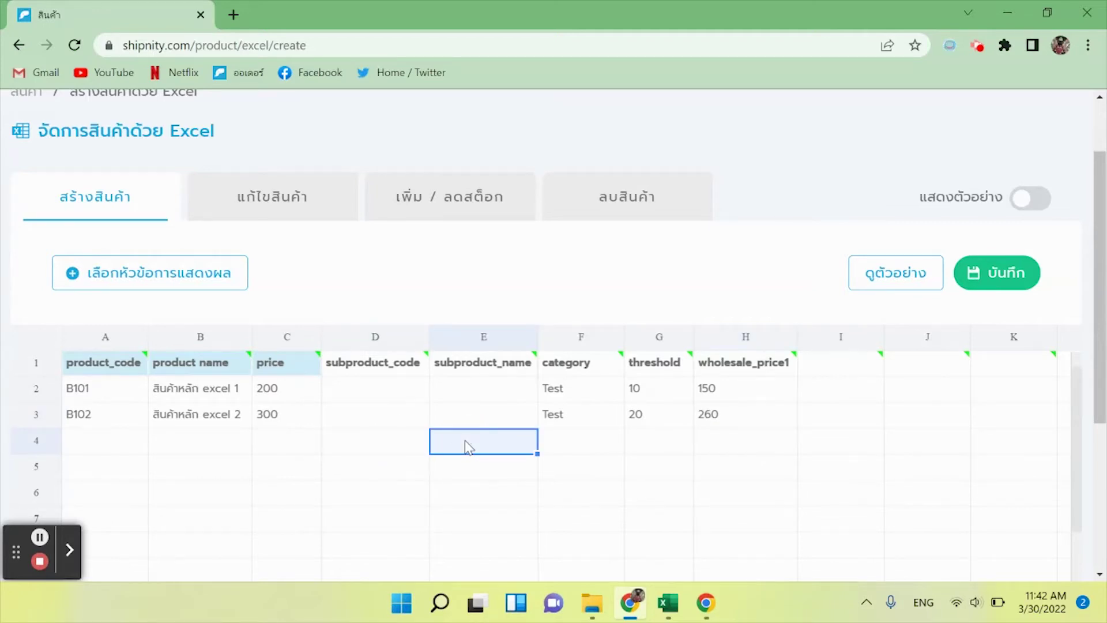
left_click(350, 440)
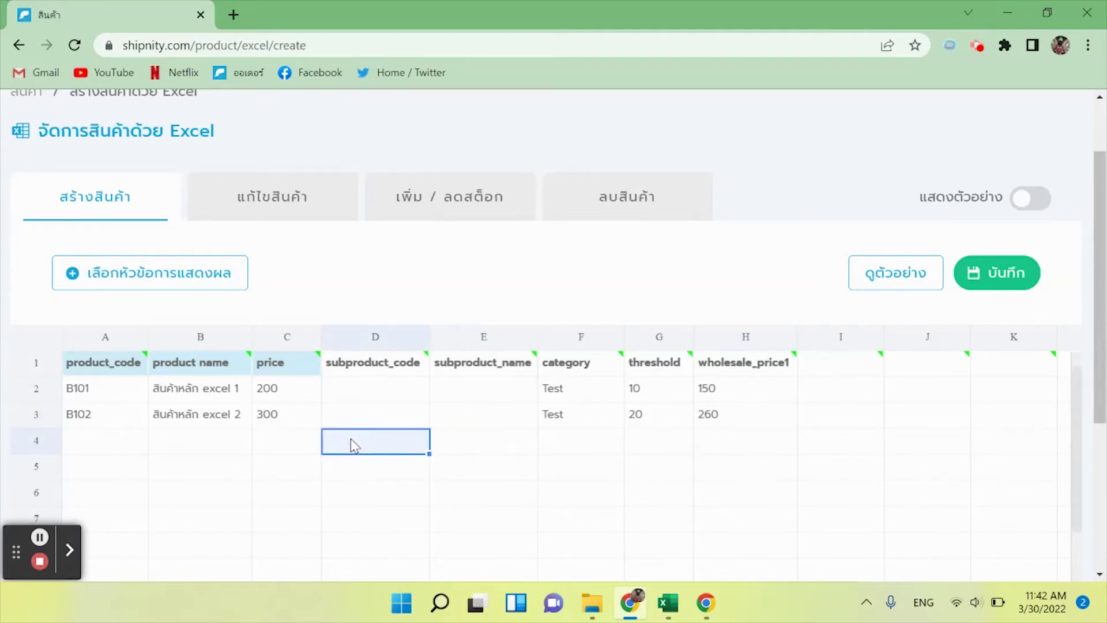
left_click(471, 445)
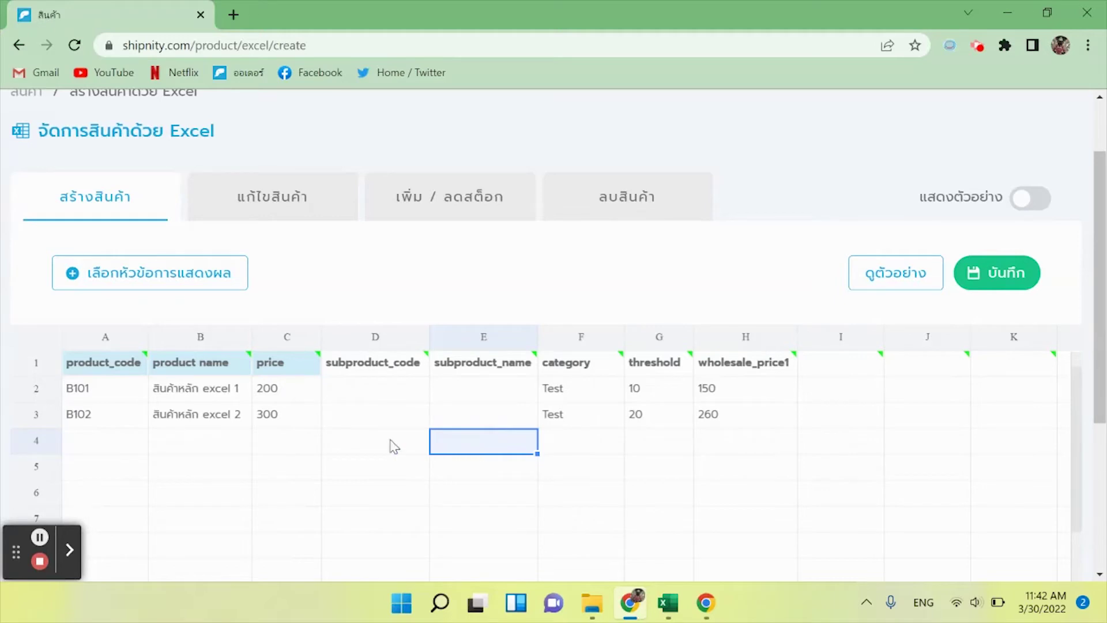
left_click(296, 455)
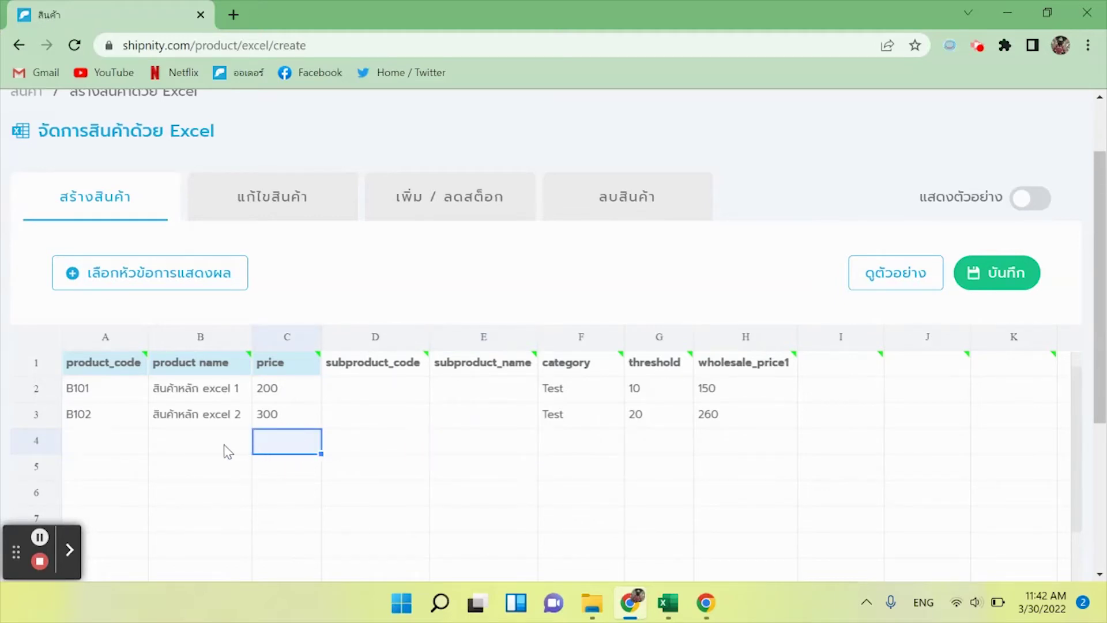
left_click(128, 448)
left_click(190, 444)
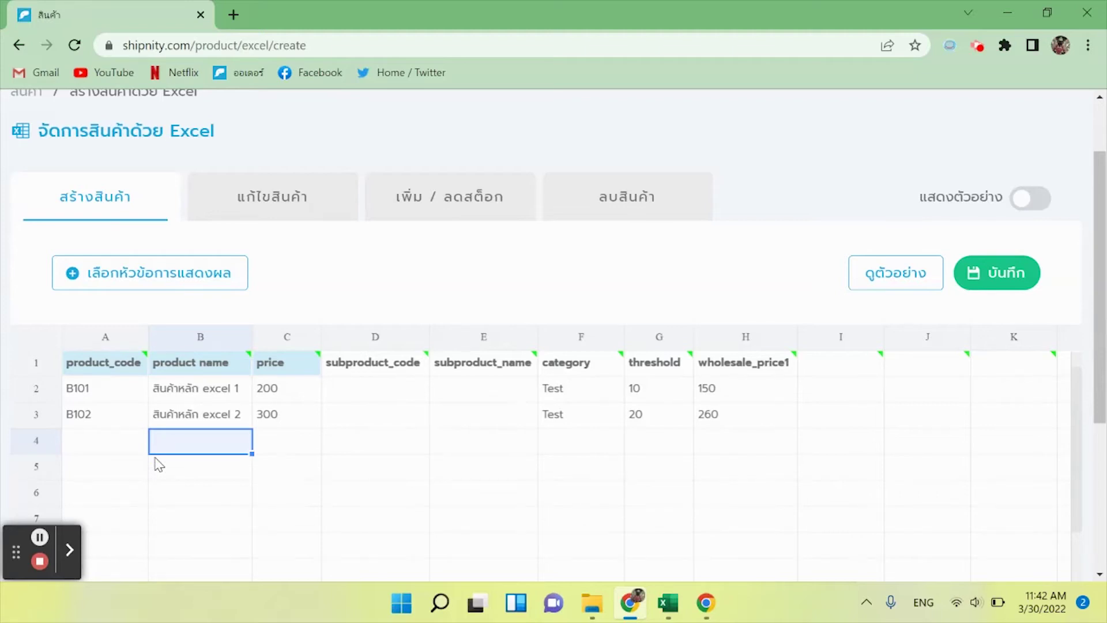
left_click(122, 446)
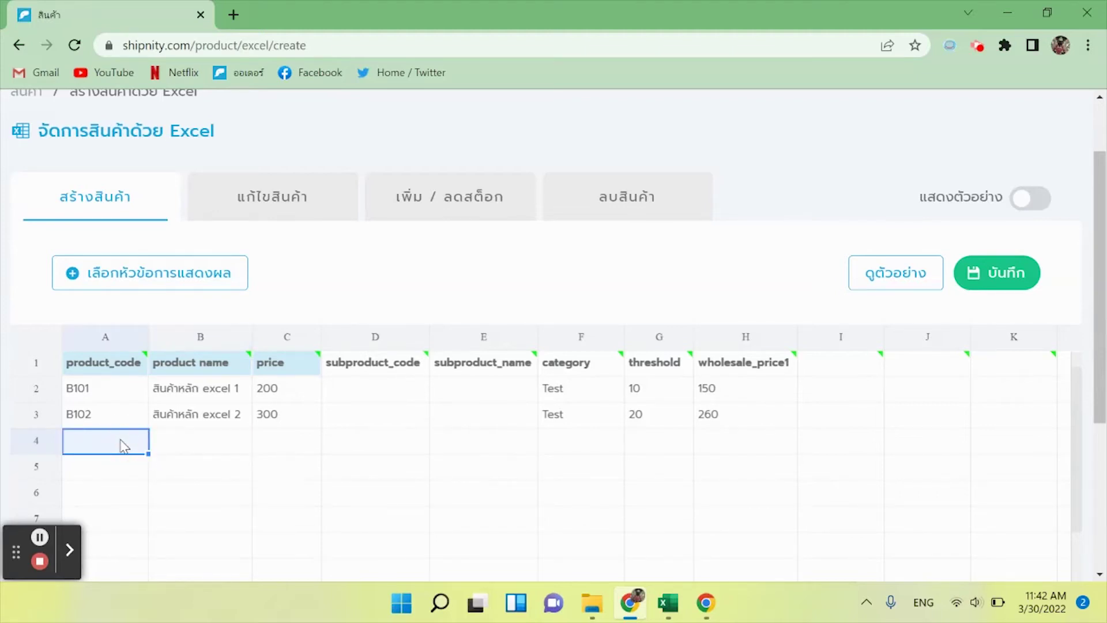
Enter row 4 as code B103, name 'สินค้าย่อย excel 1', price 250
key("grave")
key("grave")
type("B103")
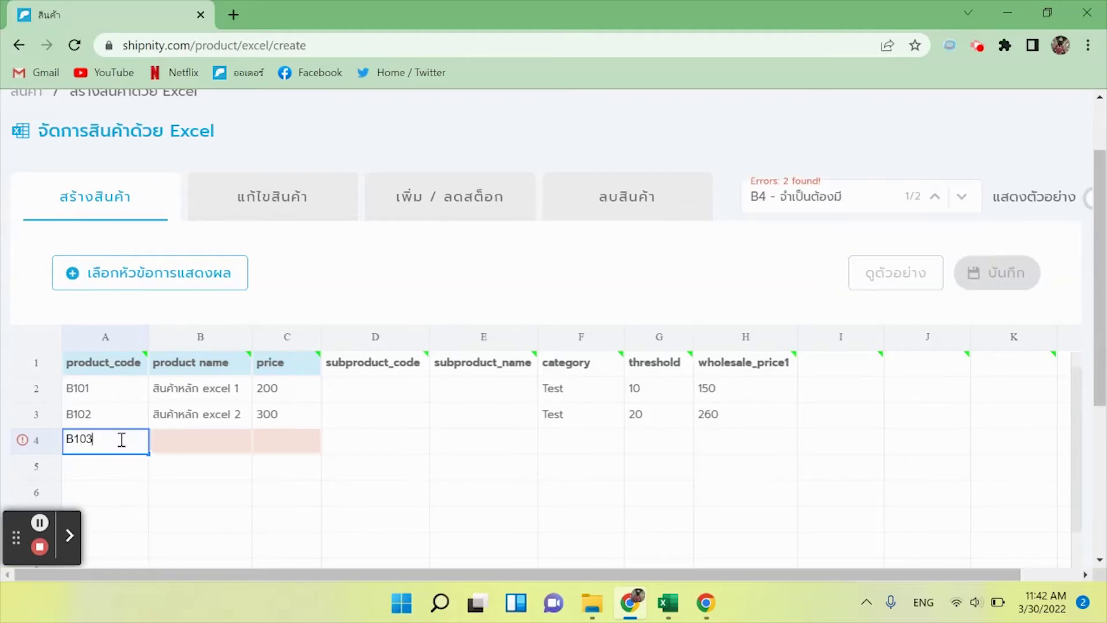
left_click(176, 444)
key("grave")
type("สินค้าย่อย")
key("grave")
type("excel 1")
left_click(260, 447)
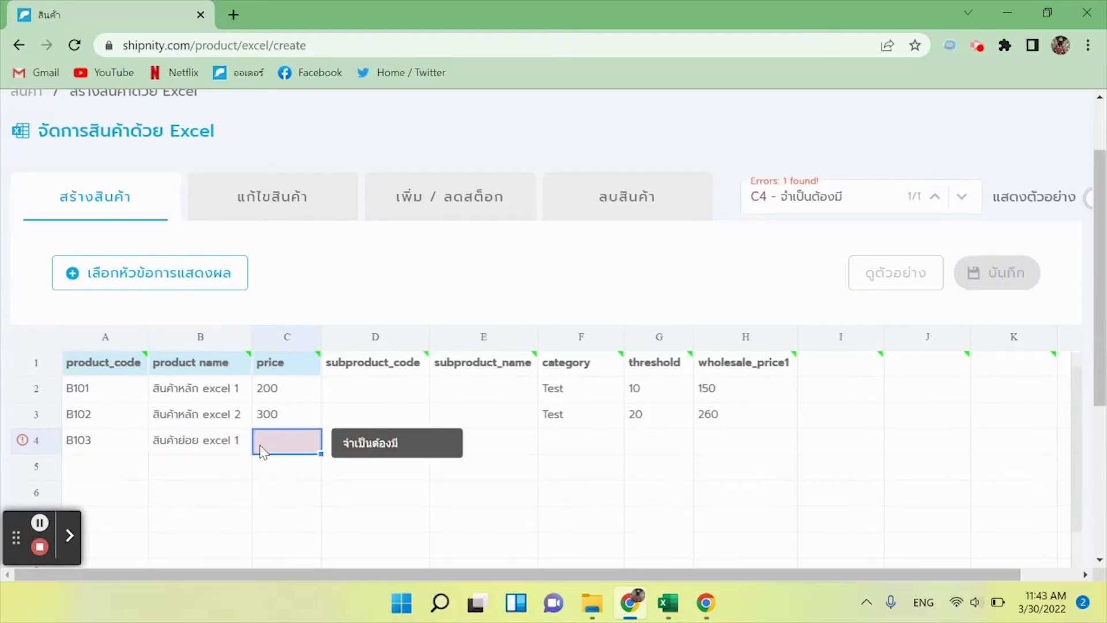
type("250")
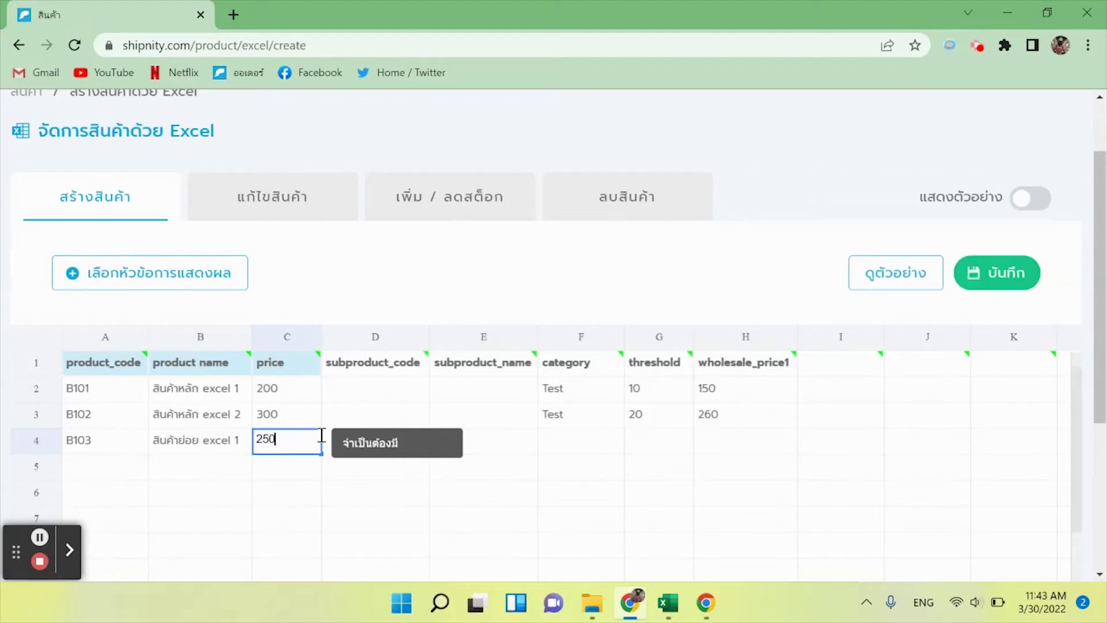
Give row 4 subproduct code B103-a, category Test, threshold 20 and wholesale price 200
left_click(331, 443)
type("B103-a")
left_click(488, 438)
type("255")
key("BackSpace")
type("0")
double_click(565, 442)
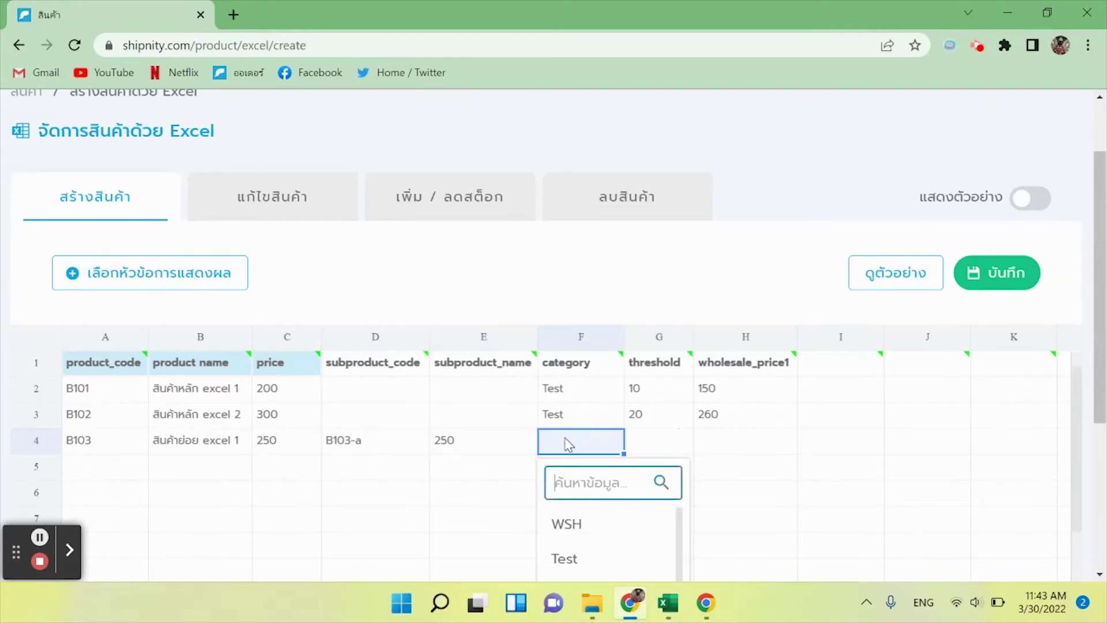
left_click(567, 558)
left_click(665, 443)
type("20")
left_click(732, 447)
type("200")
Enter row 5 as code B103, name 'สินค้าย่อย excel 1', price 280
left_click(125, 468)
type("B")
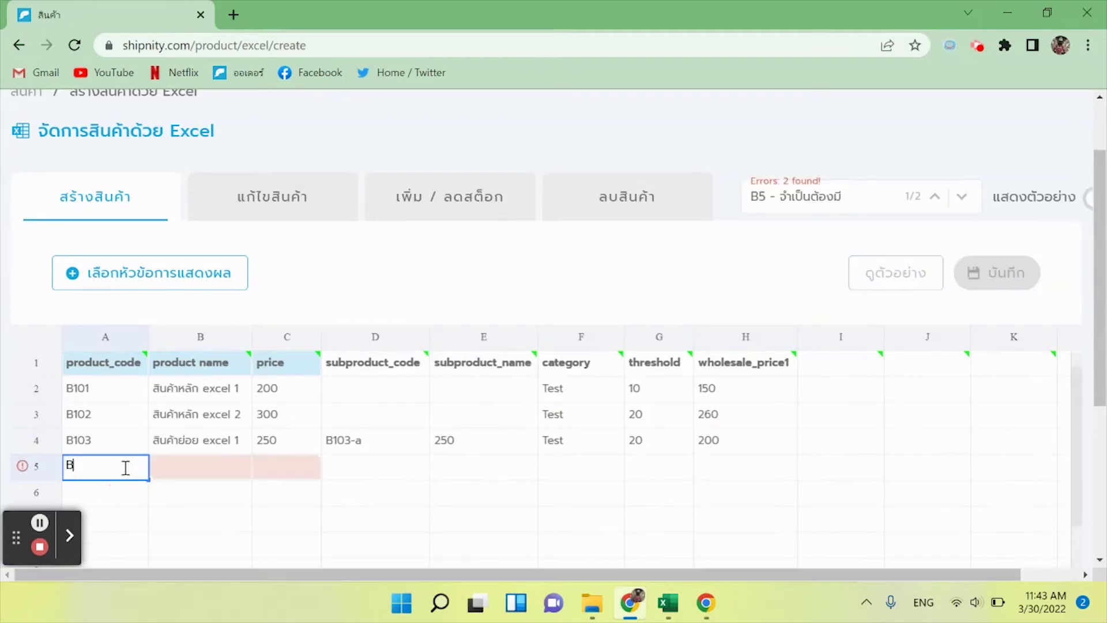
type("103")
left_click(175, 468)
key("alt+shift")
type("สินค้าย่อน")
key("BackSpace")
key("BackSpace")
key("BackSpace")
type("ย่อย")
key("alt+shift")
type("excel 1")
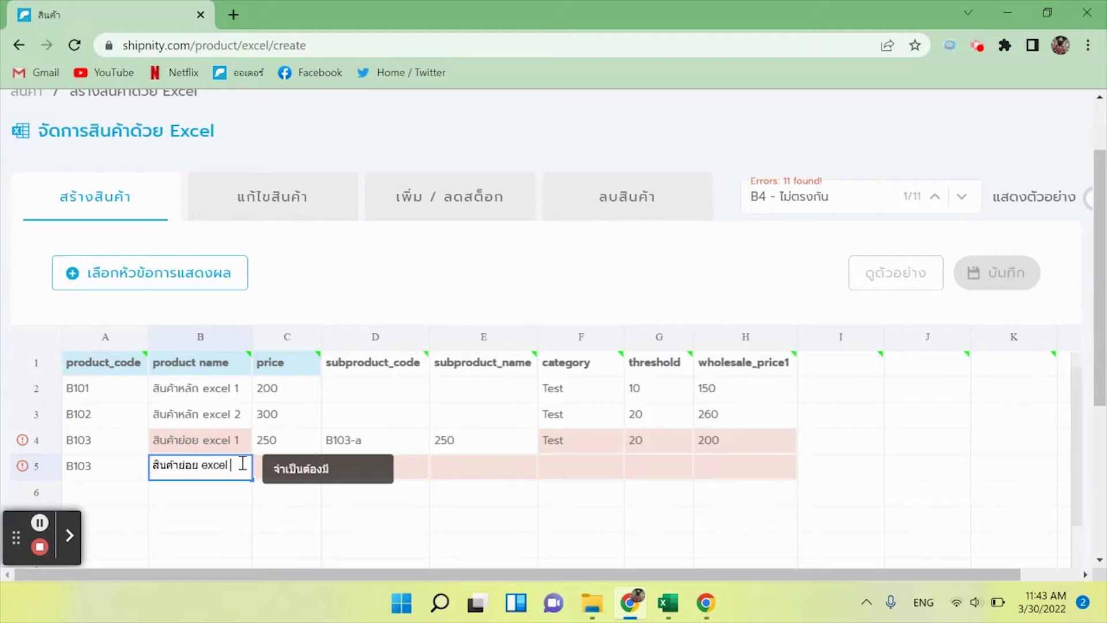
left_click(263, 468)
type("280")
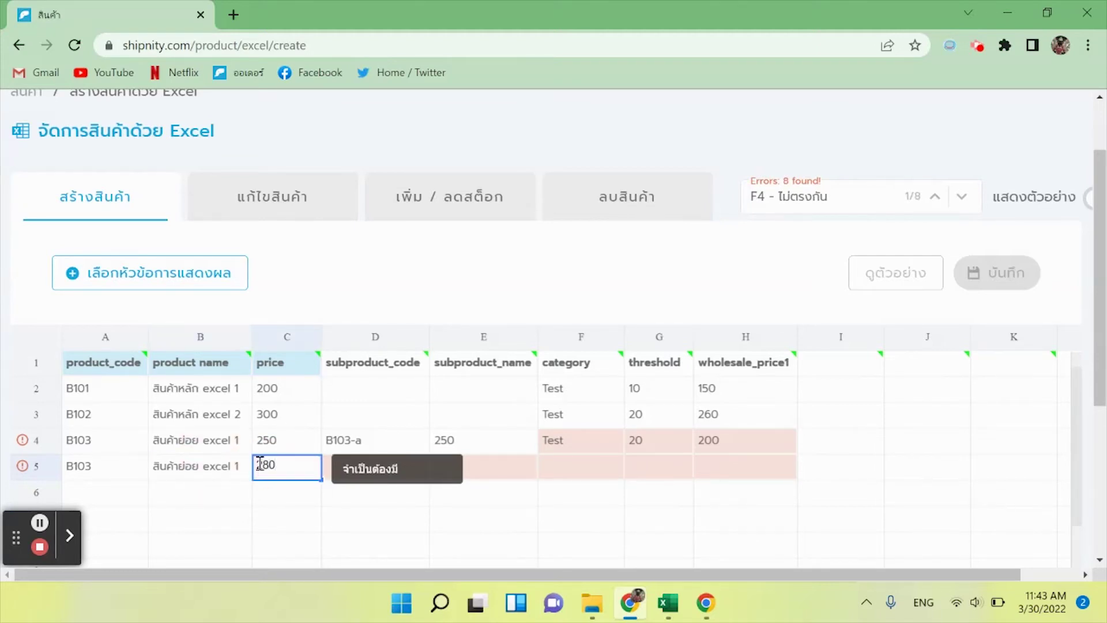
Give row 5 subproduct code B103-b and subproduct name 'ย่อย b'
left_click(329, 464)
type("103-b")
left_click(436, 471)
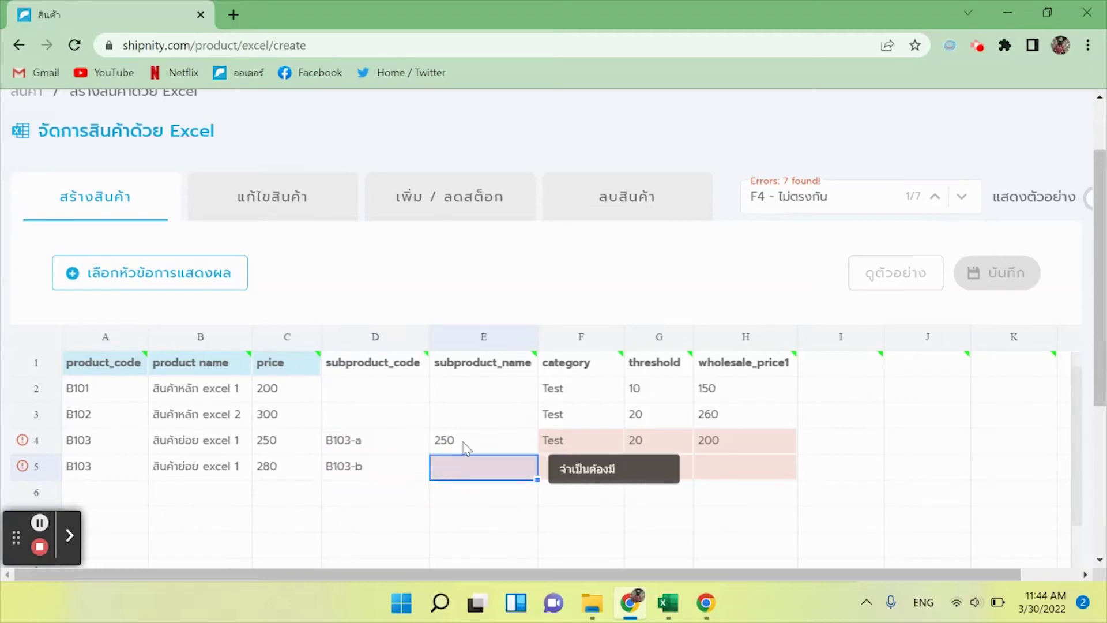
key("grave")
type("ย่อย์")
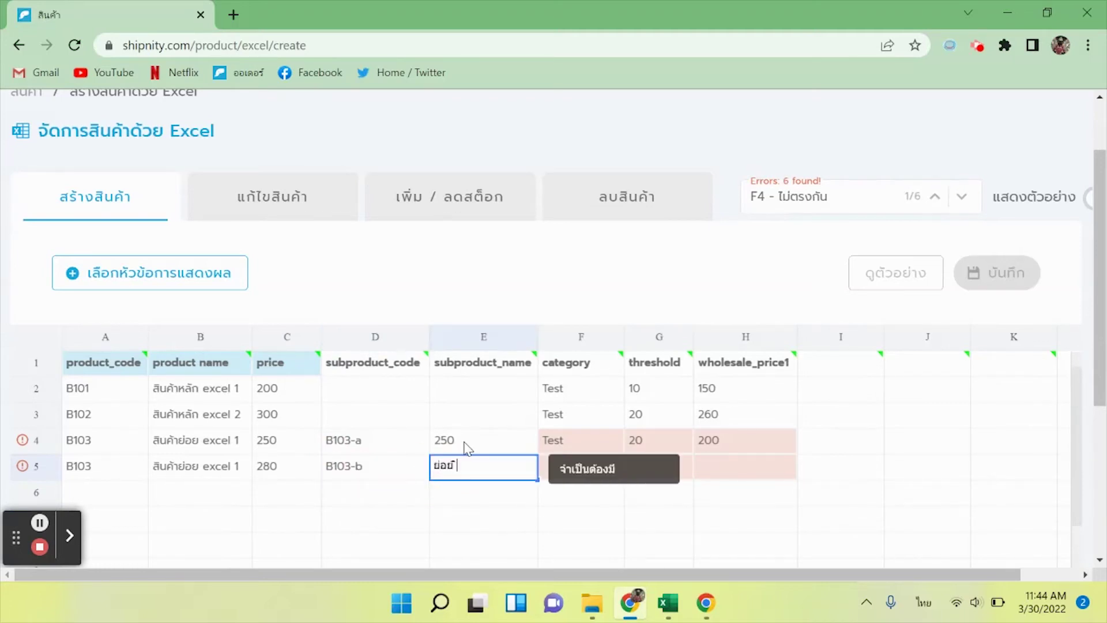
key("grave")
type("b")
Replace E4's wrong value 250 with subproduct name 'ย่อย a'
left_click(466, 444)
key("grave")
type("ย")
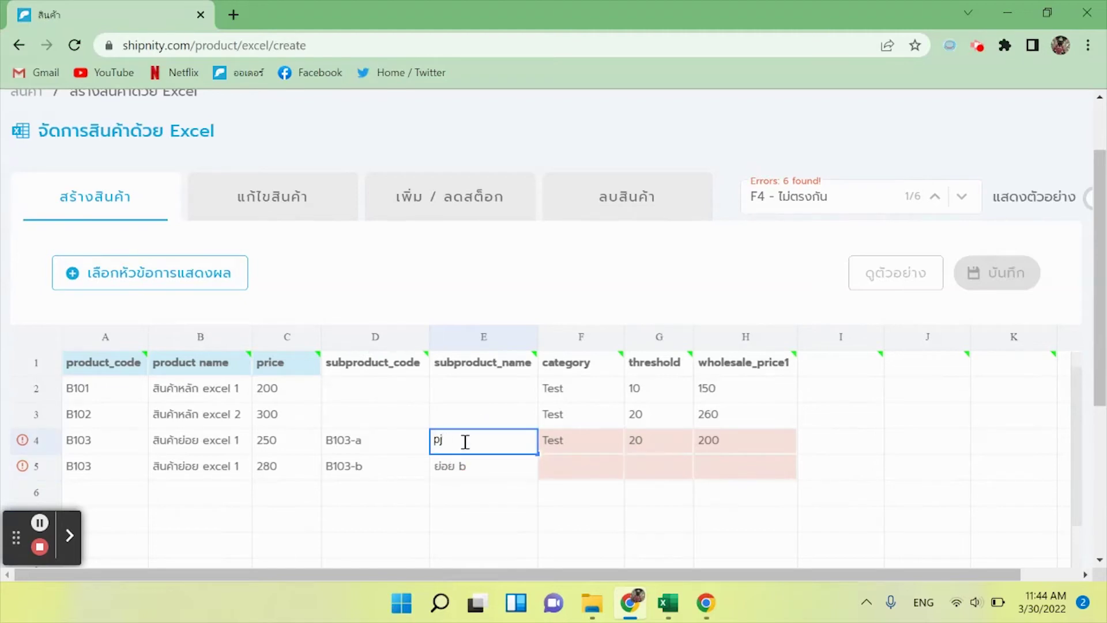
type("่อย ฟ")
key("BackSpace")
key("grave")
type("a")
left_click(597, 474)
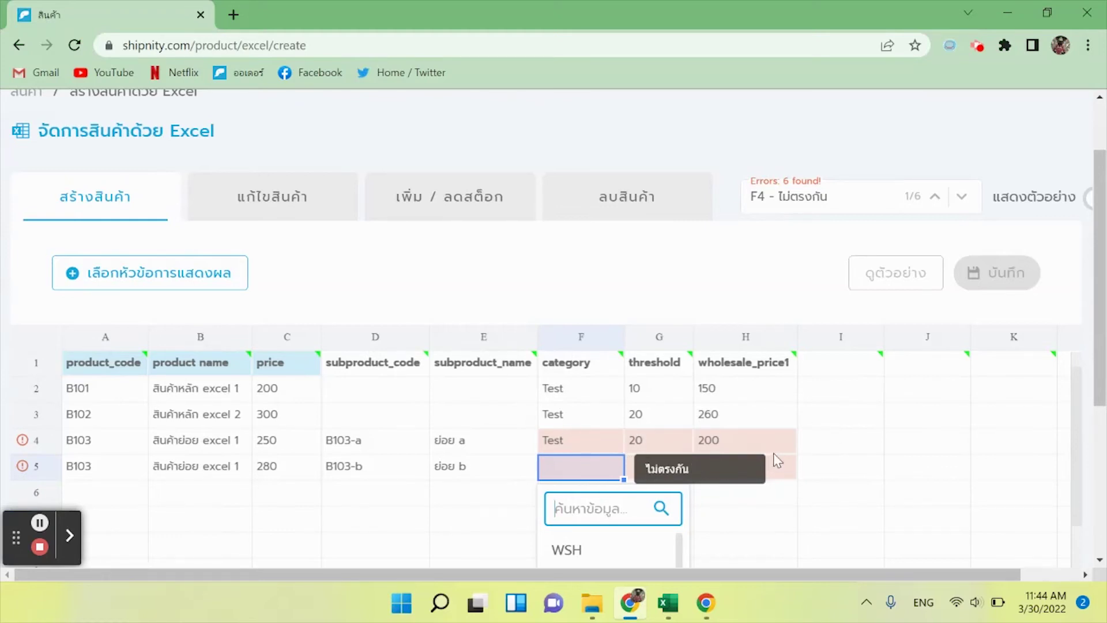
Give B103-b category Test, threshold 20 and wholesale price 200
mouse_move(1101, 343)
left_mouse_down()
mouse_move(1101, 375)
mouse_move(1001, 388)
left_mouse_up()
left_click(540, 292)
left_click(571, 407)
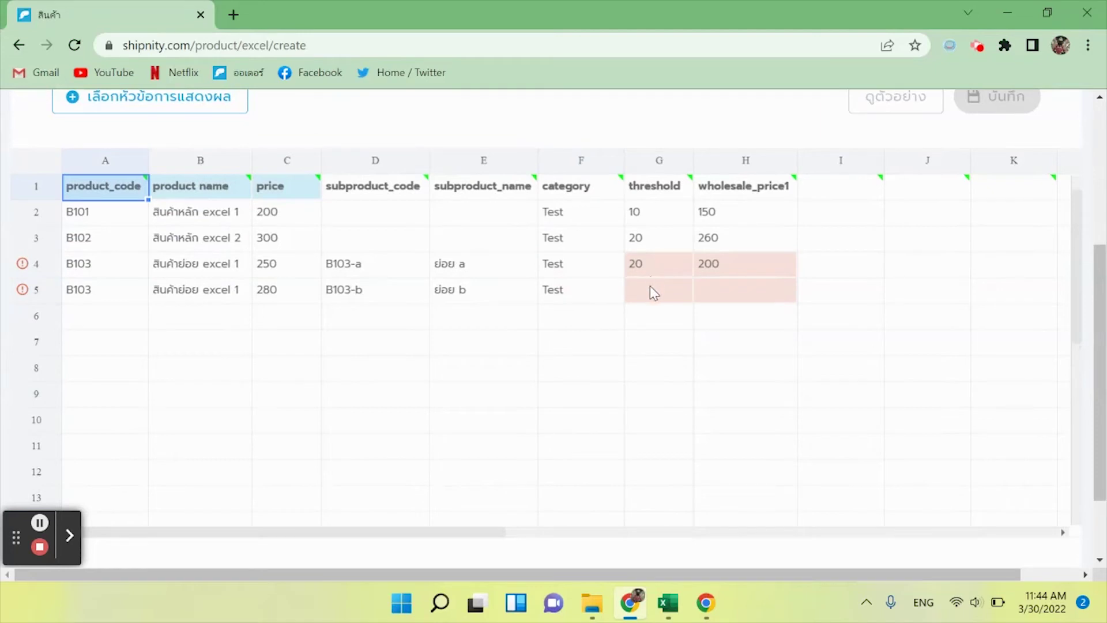
left_click(659, 285)
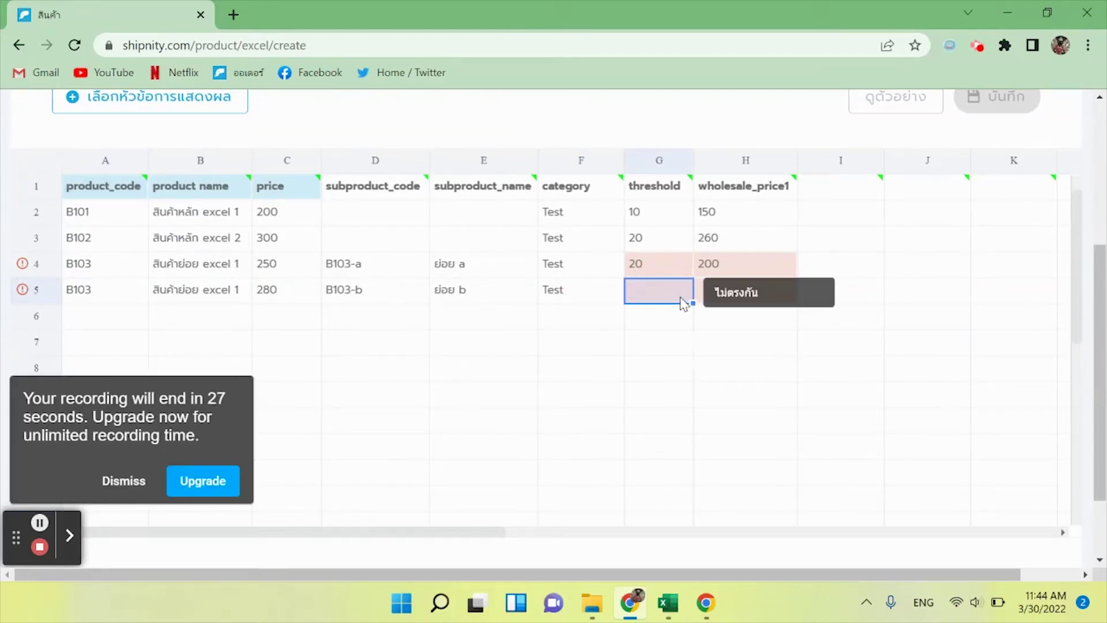
left_click(674, 295)
type("20")
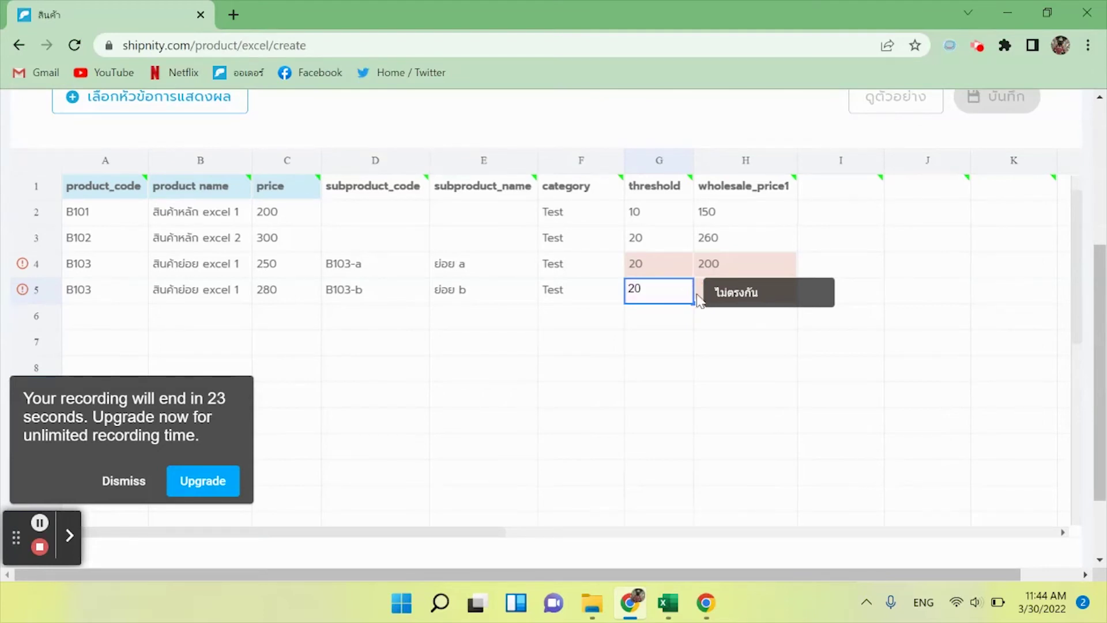
left_click(703, 298)
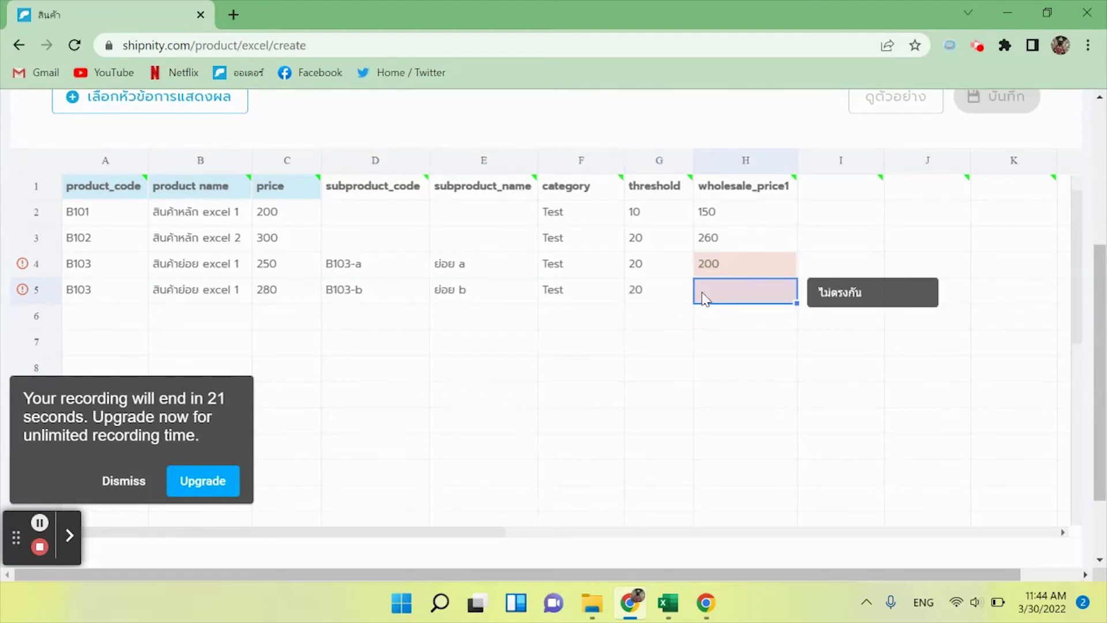
type("2")
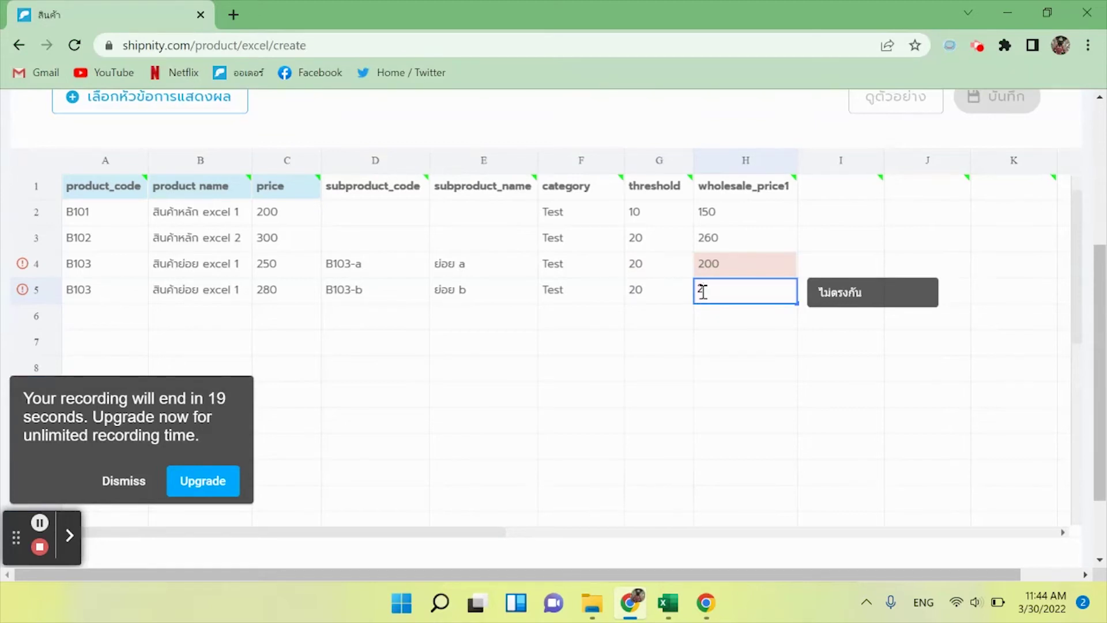
type("00")
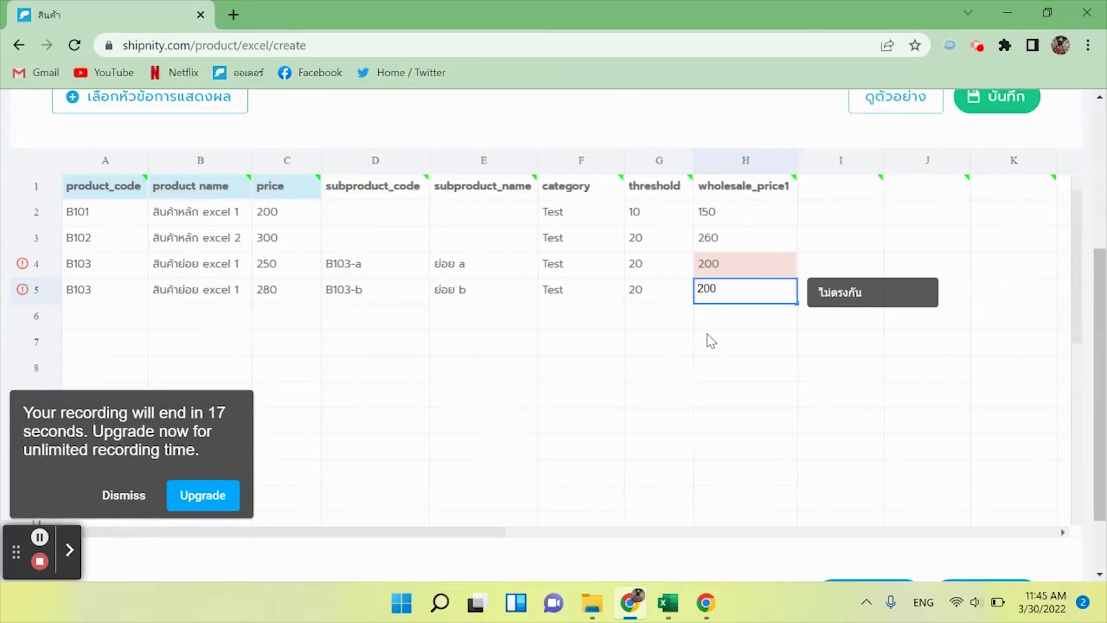
left_click(710, 340)
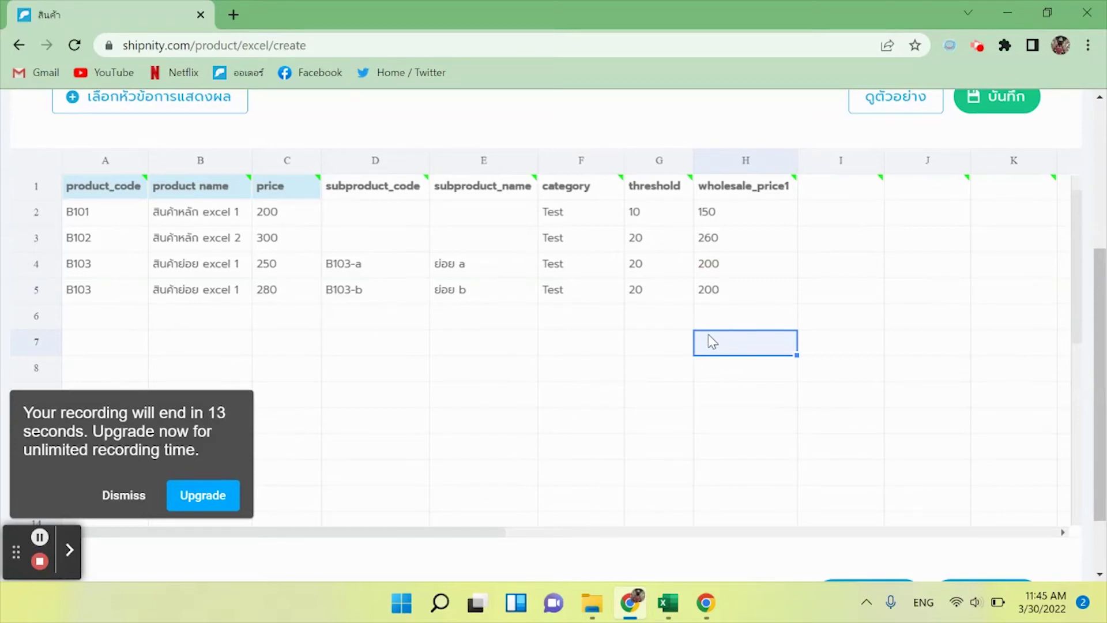
scroll(755, 128, "up", 2)
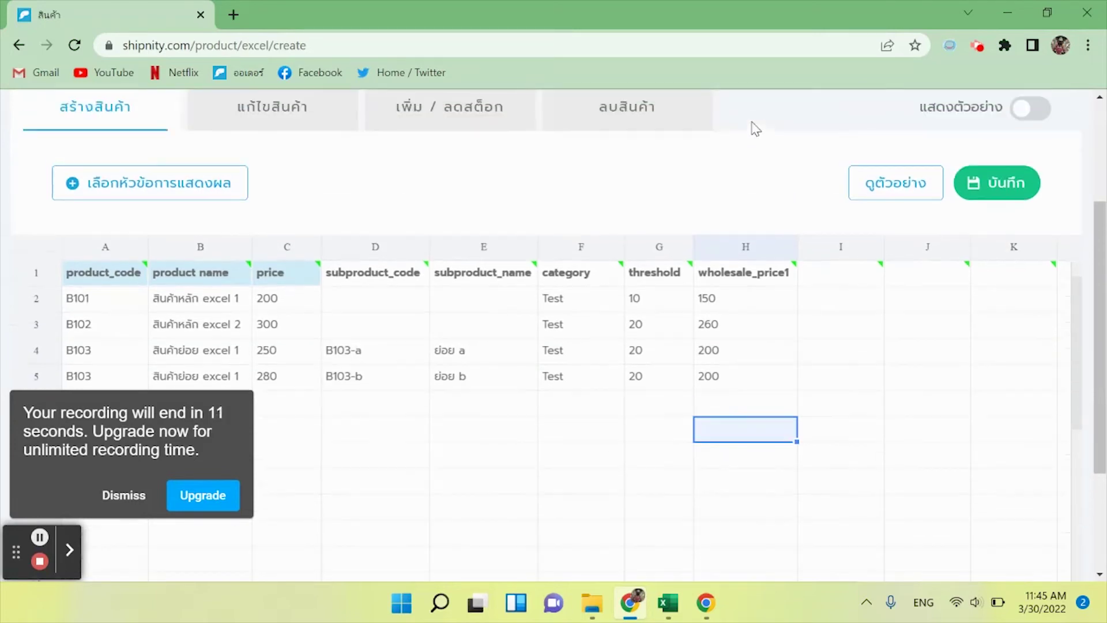
Preview the products, save them and confirm the save-changes prompt
left_click(885, 189)
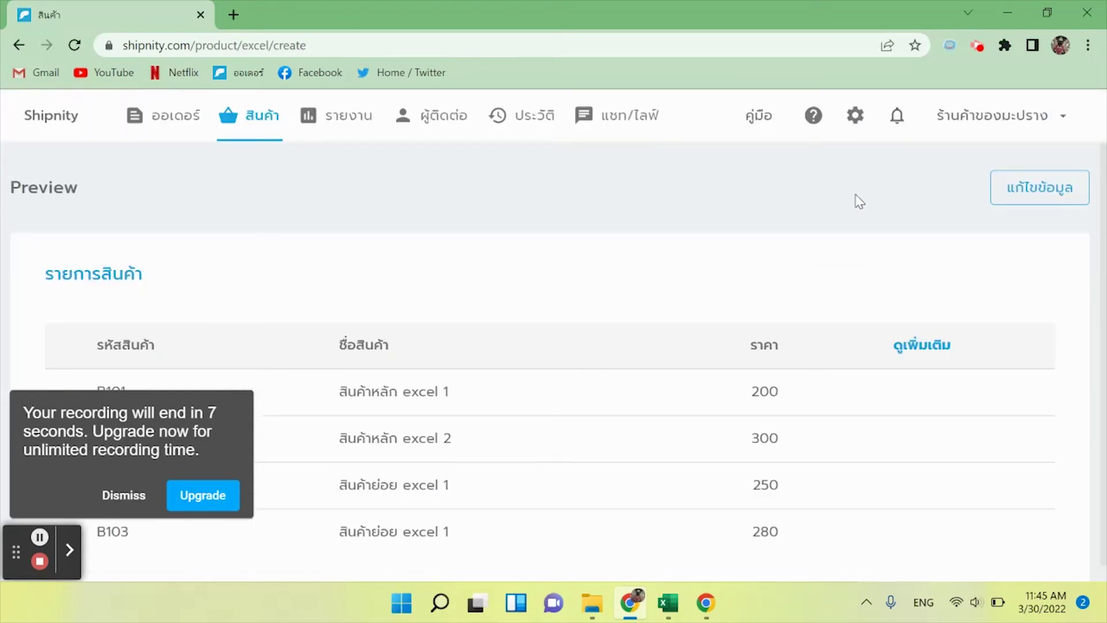
scroll(807, 248, "down", 2)
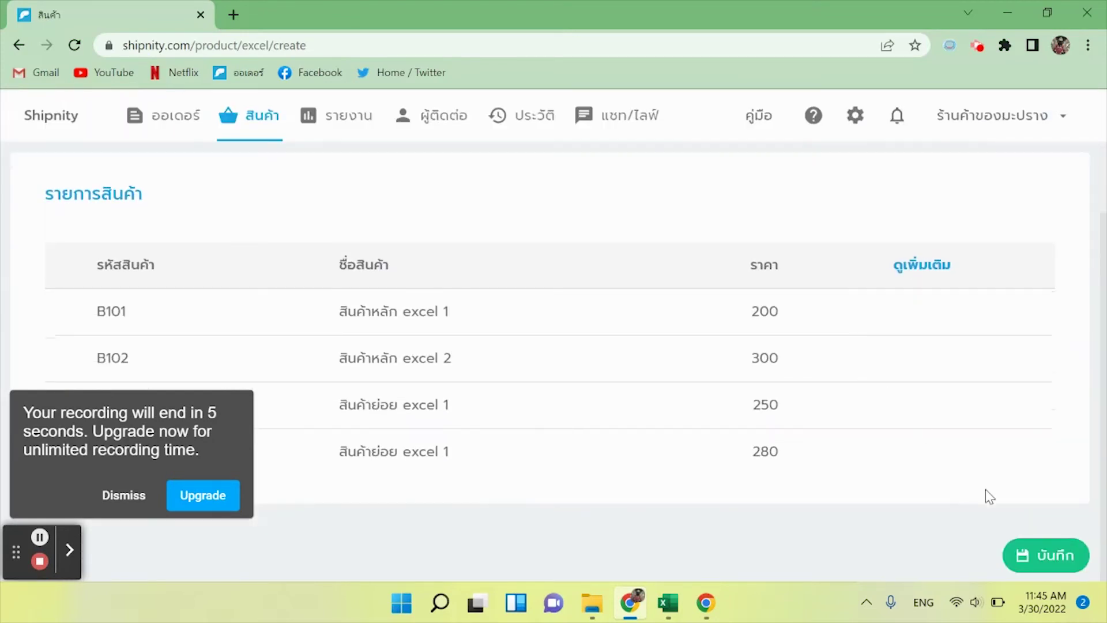
left_click(1040, 552)
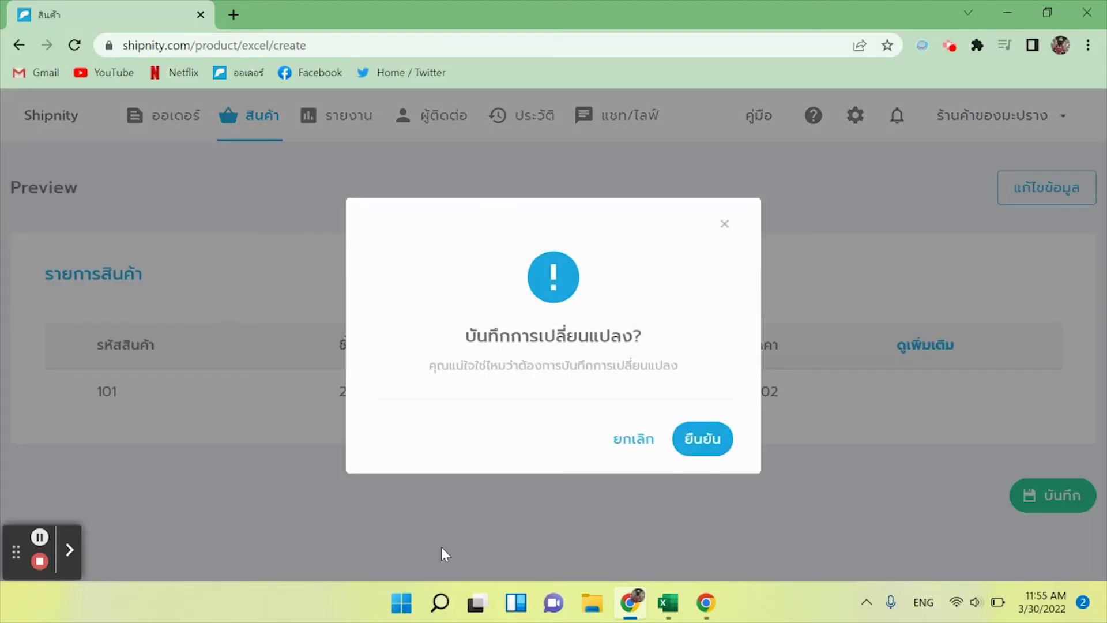
left_click(702, 440)
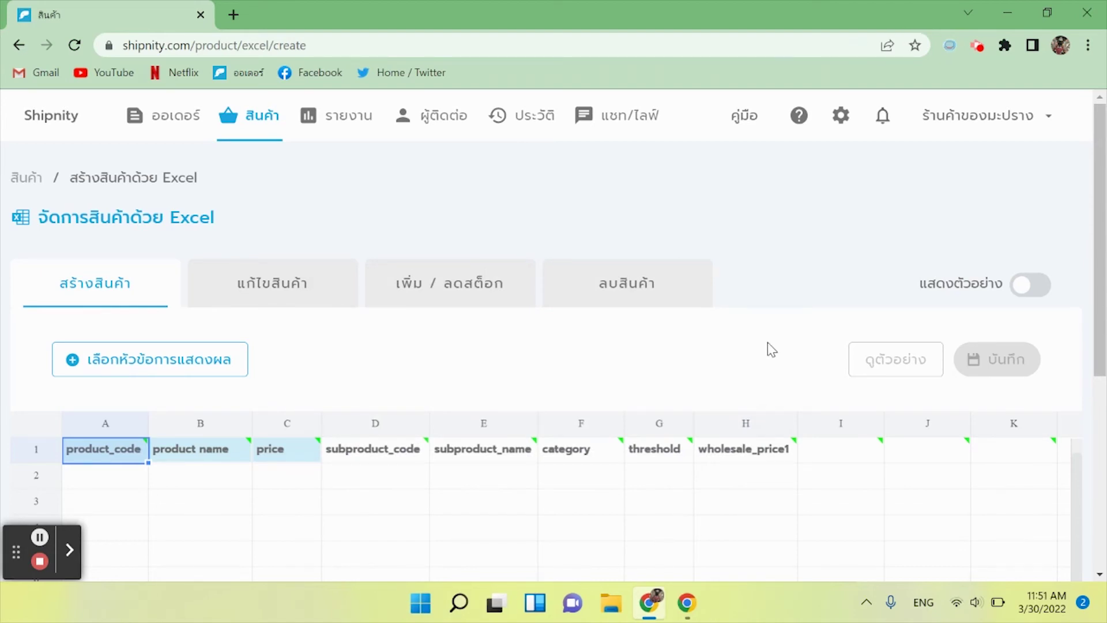
Export the blank sheet as Data-Page-1_30-03-2022.xlsx and open the download in Excel
scroll(1069, 385, "down", 3)
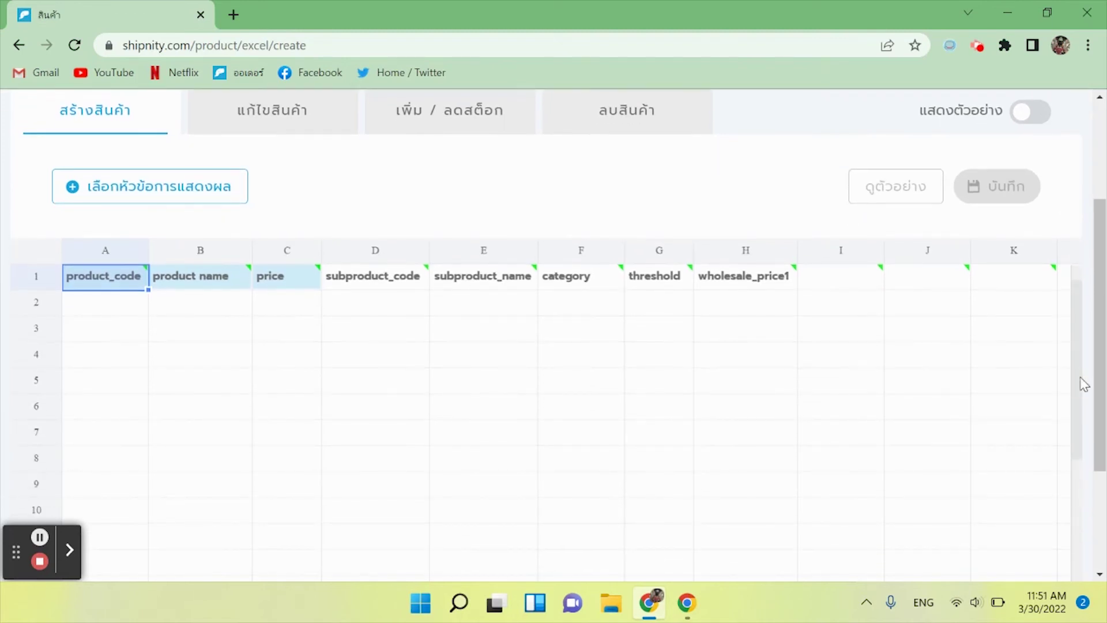
scroll(1089, 387, "down", 3)
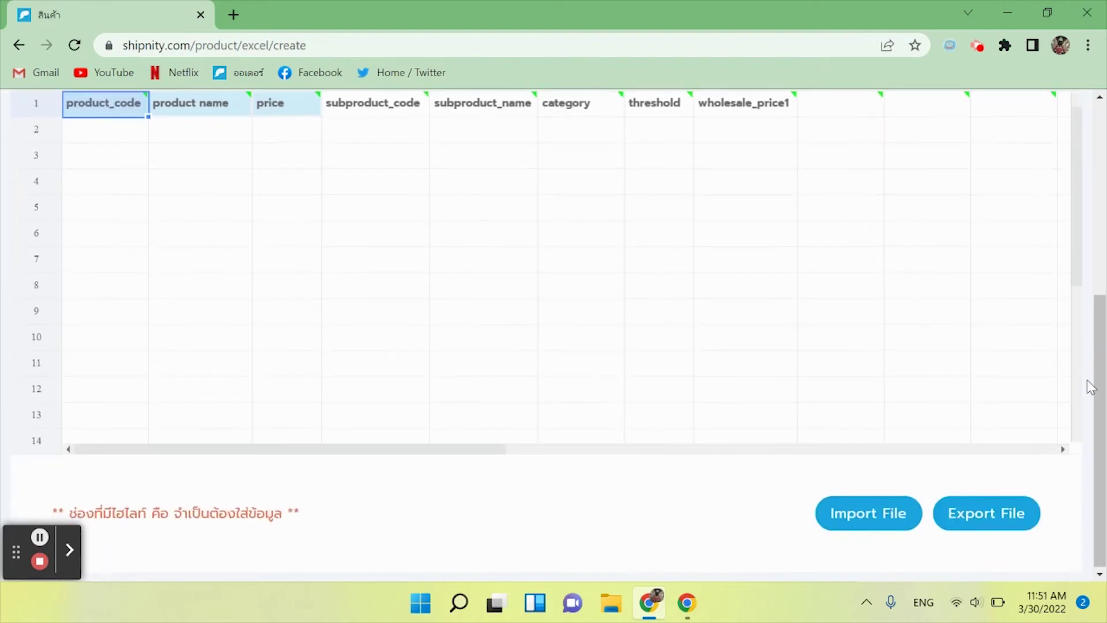
left_click(982, 519)
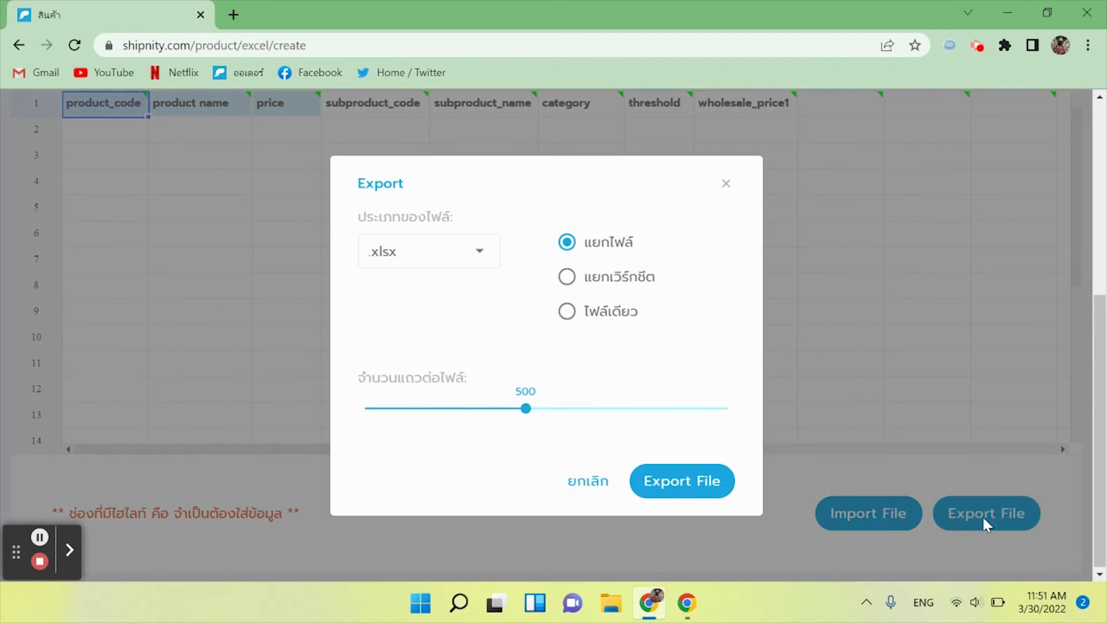
left_click(697, 478)
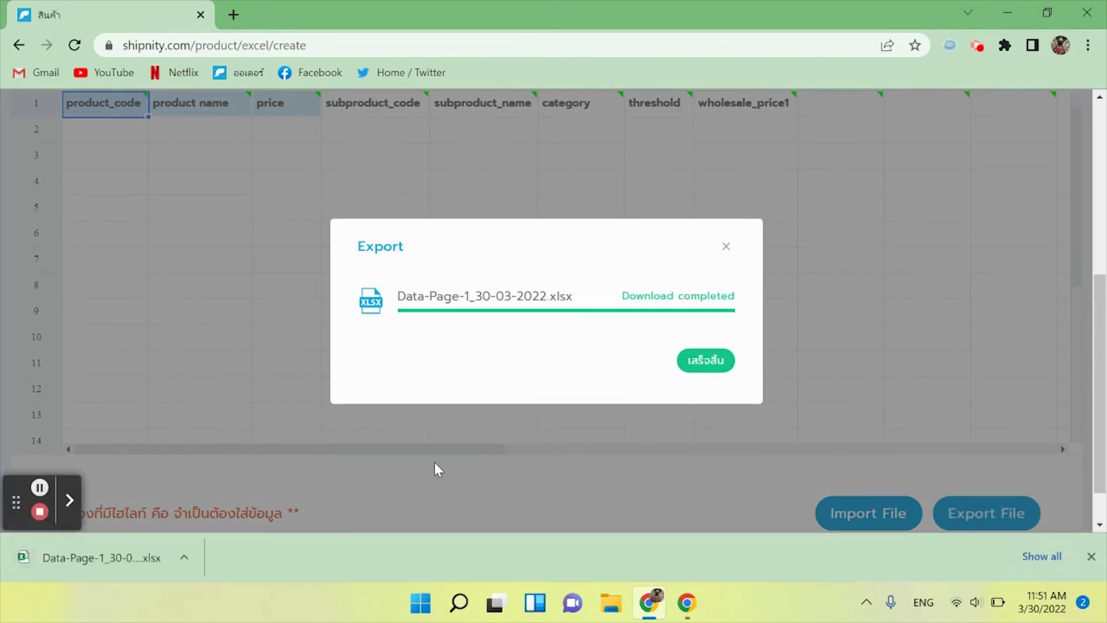
left_click(127, 558)
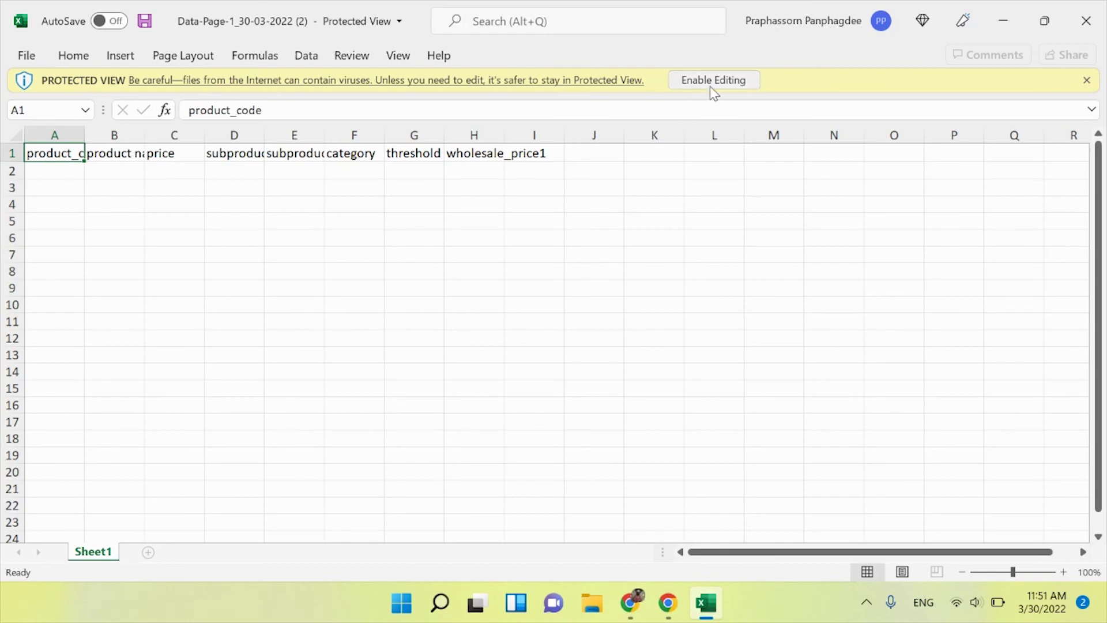
Enable editing in Excel, widen columns A and D, then return to Shipnity
left_click(712, 82)
left_click_drag(84, 196, 205, 198)
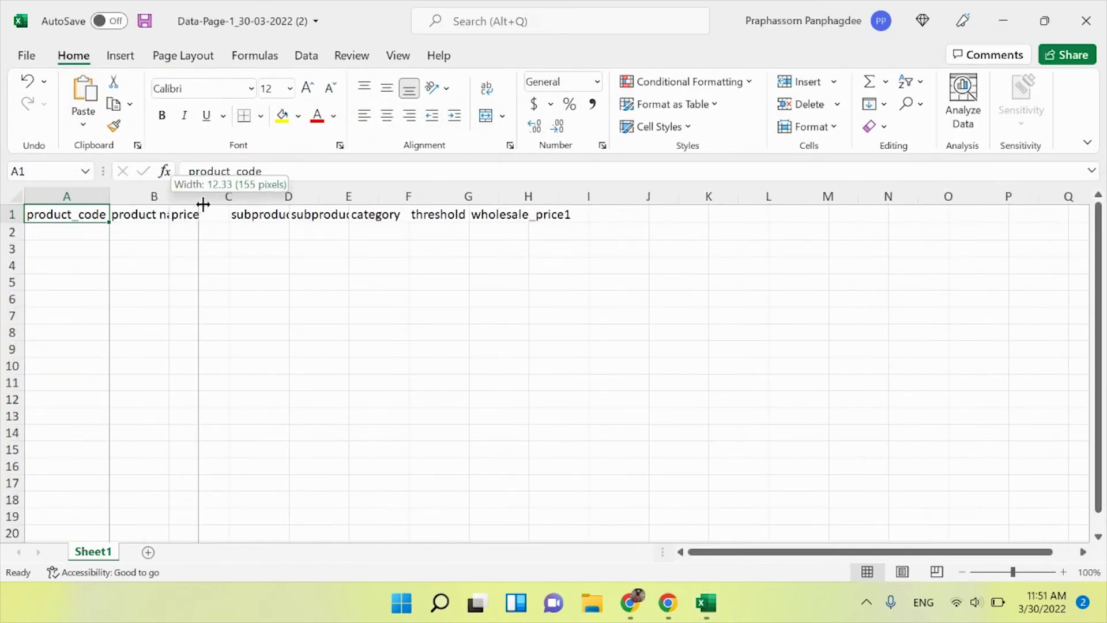
left_click_drag(324, 197, 377, 196)
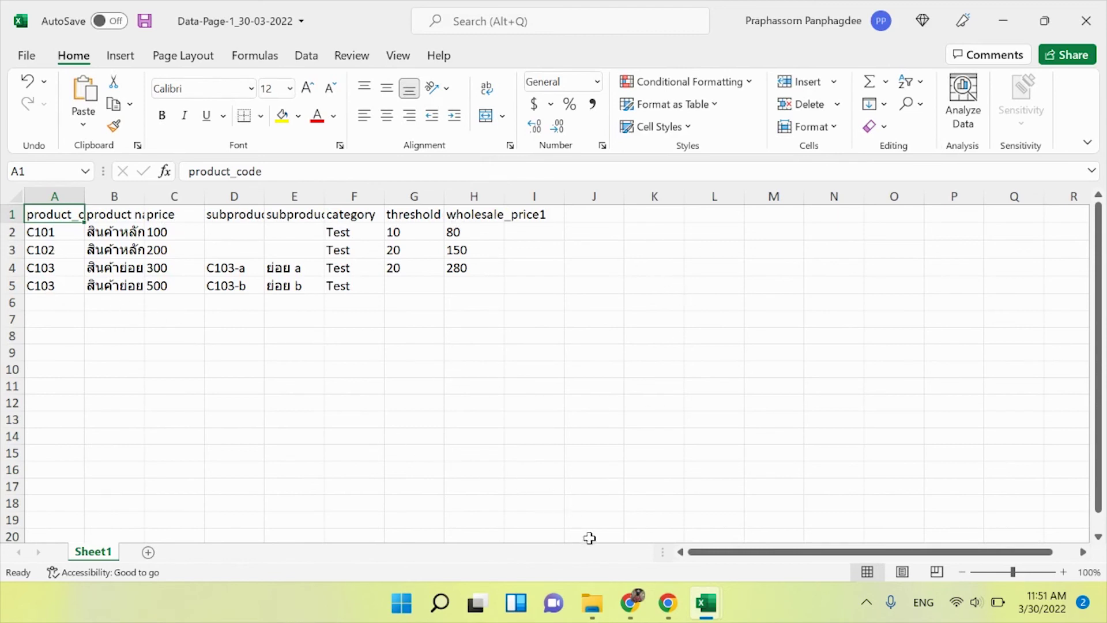
left_click(630, 603)
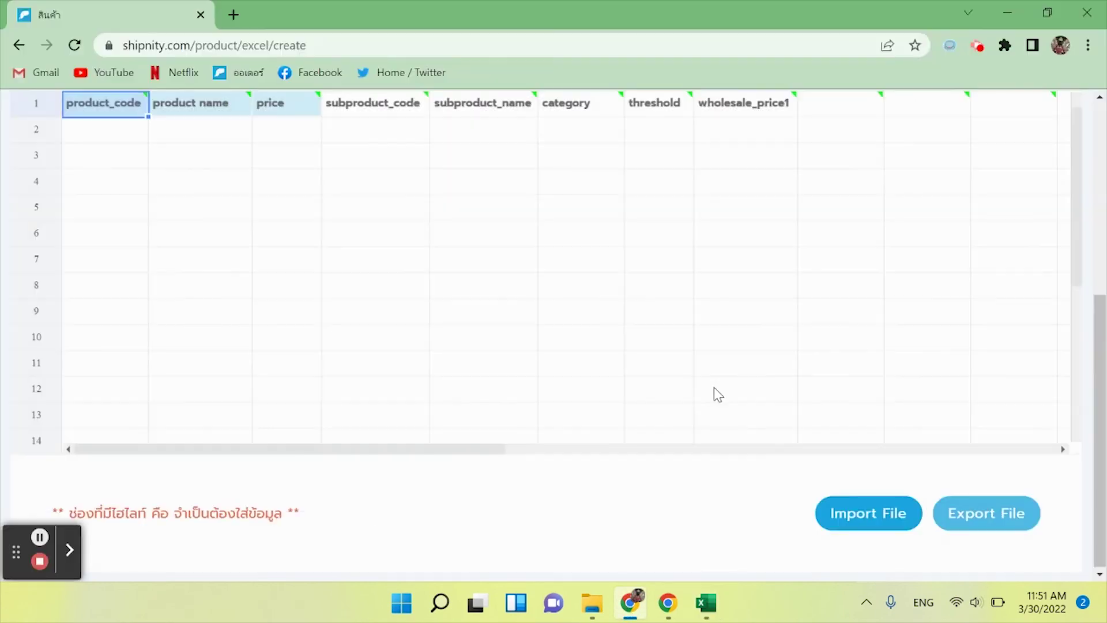
Import Data-Page-1_30-03-2022 from the Downloads folder into the product sheet
left_click(853, 516)
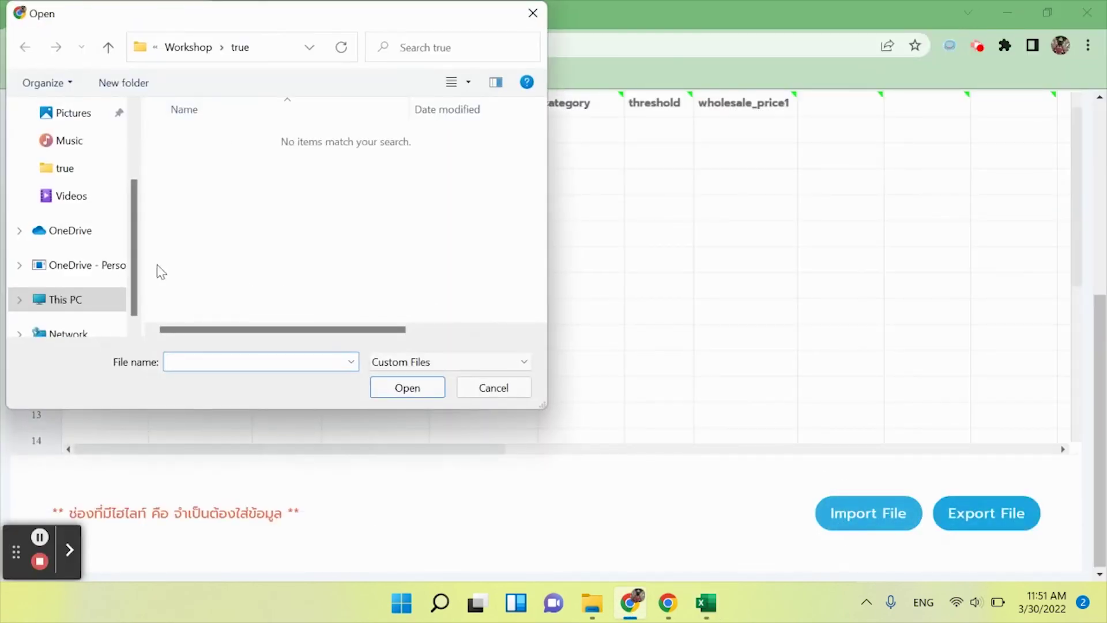
scroll(137, 251, "up", 5)
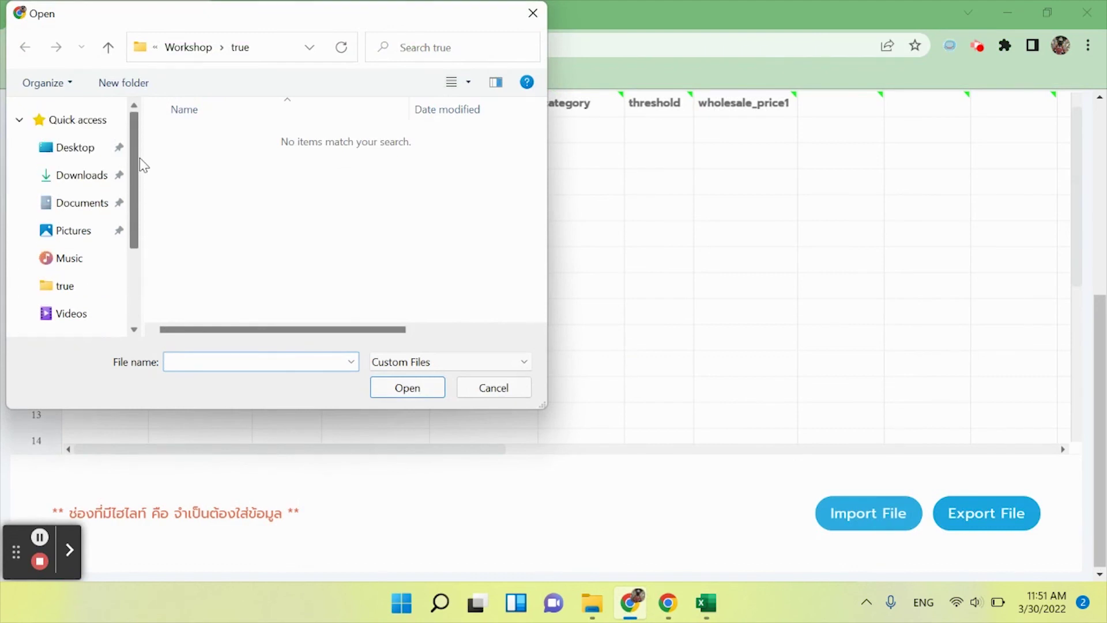
left_click(82, 175)
left_click(229, 216)
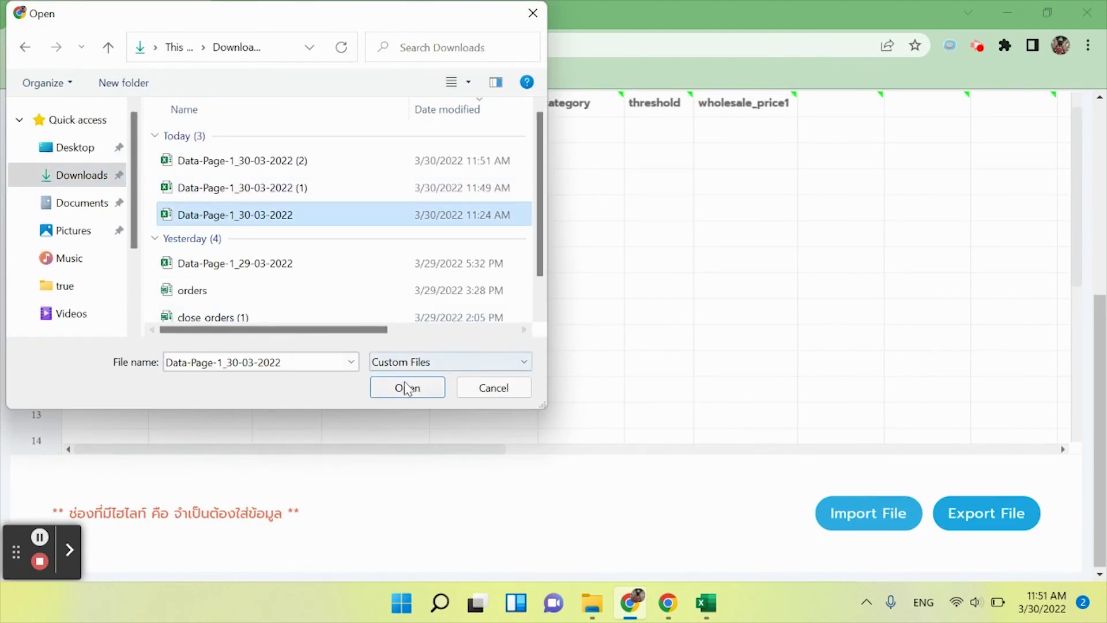
left_click(408, 387)
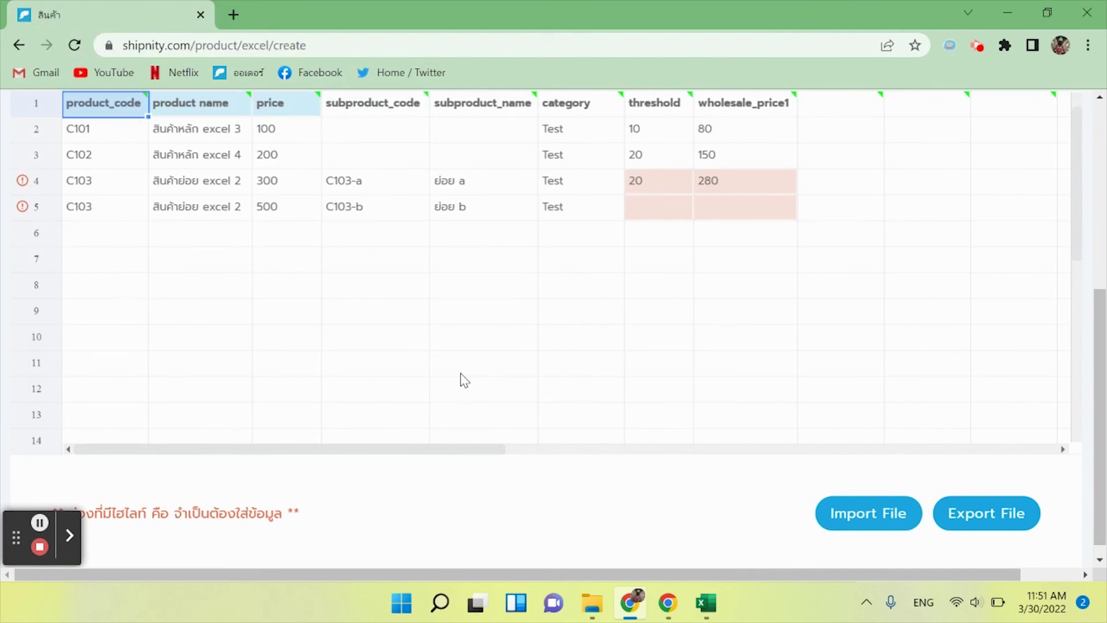
scroll(464, 380, "up", 1)
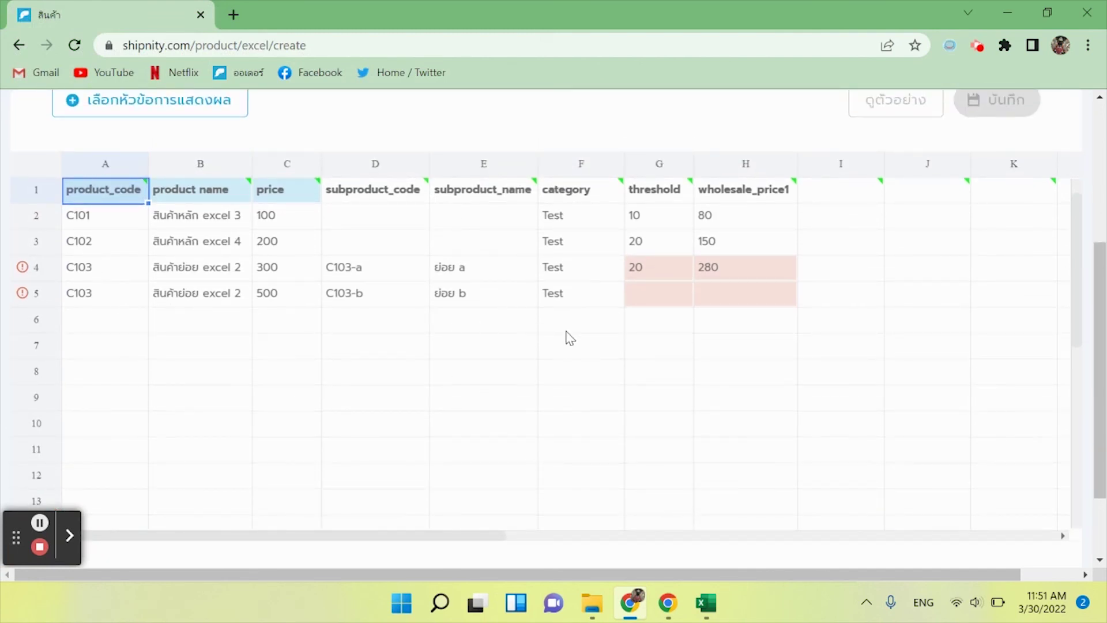
Fill in C103-b's threshold 20 and wholesale price 280
left_click(679, 298)
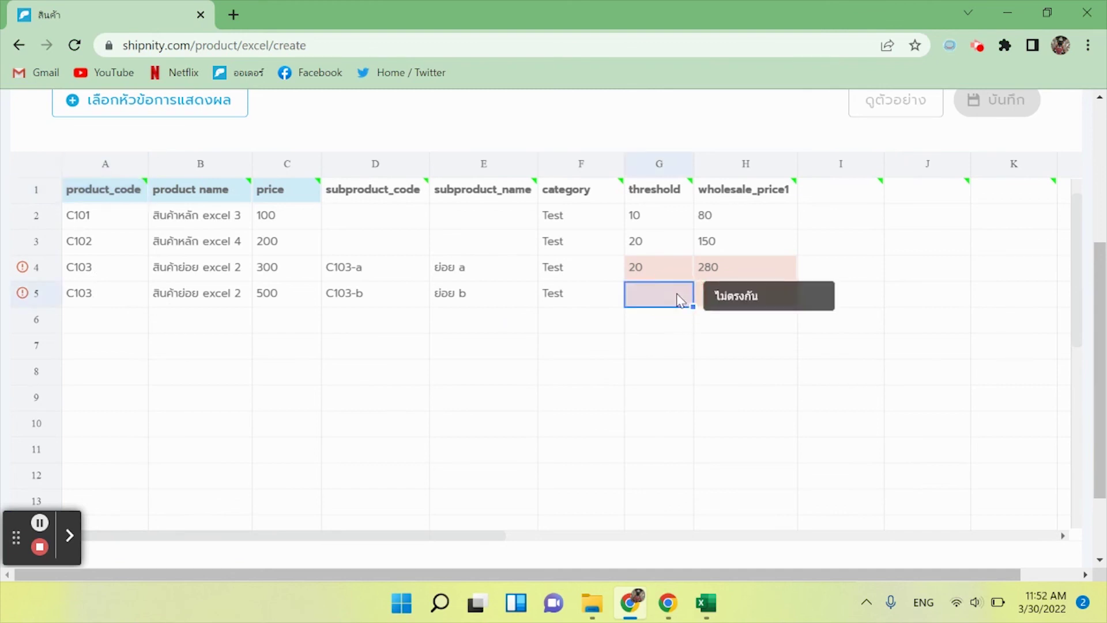
scroll(718, 262, "up", 1)
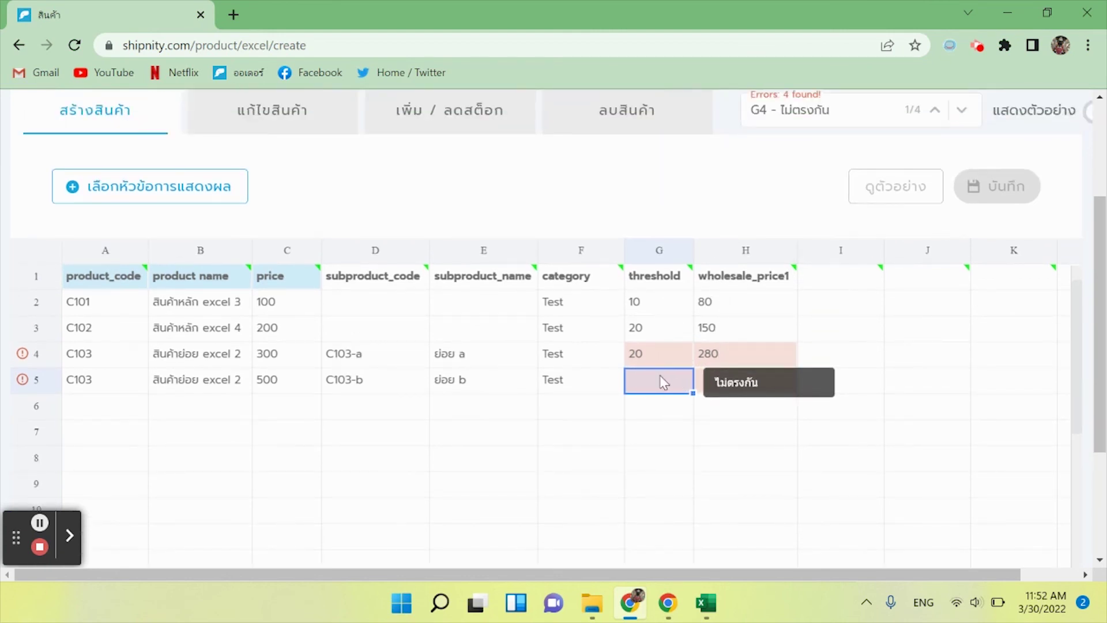
type("2")
type("0")
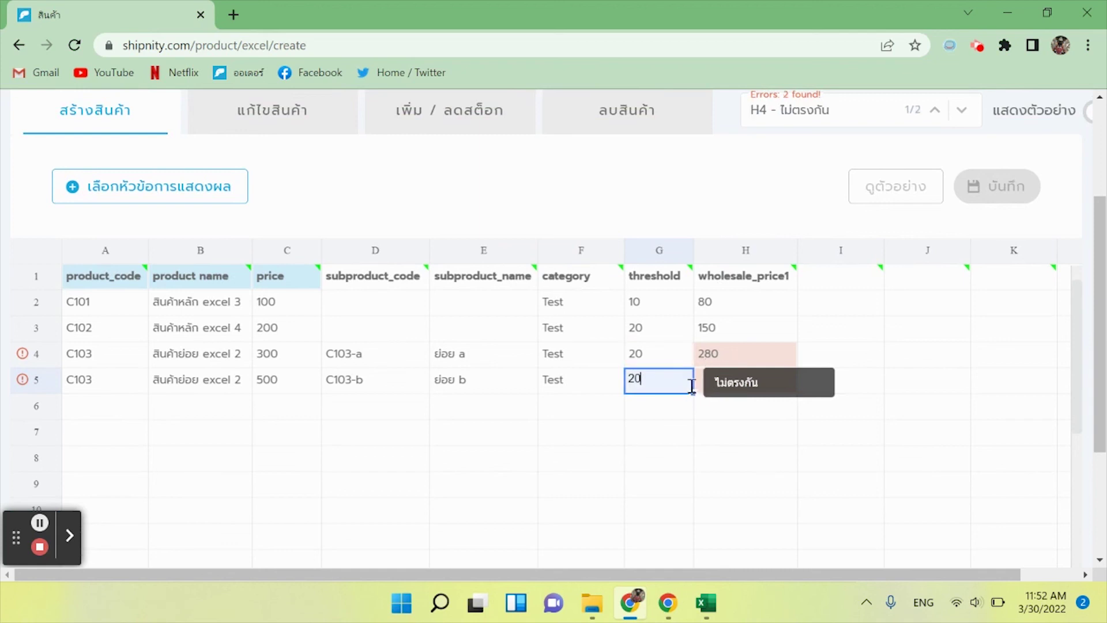
left_click(699, 385)
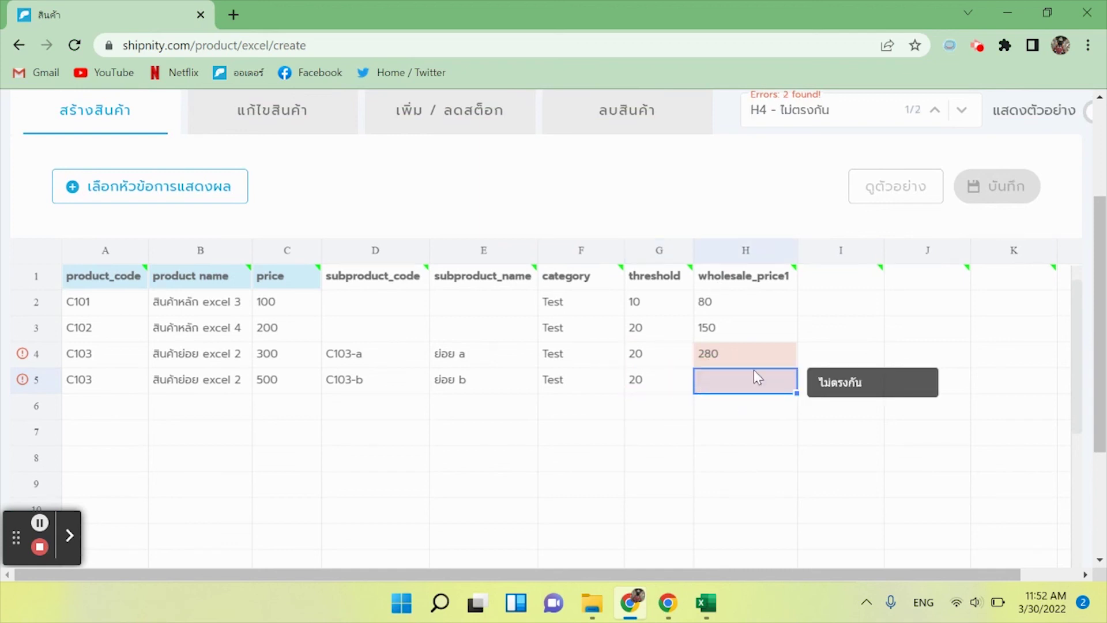
type("280")
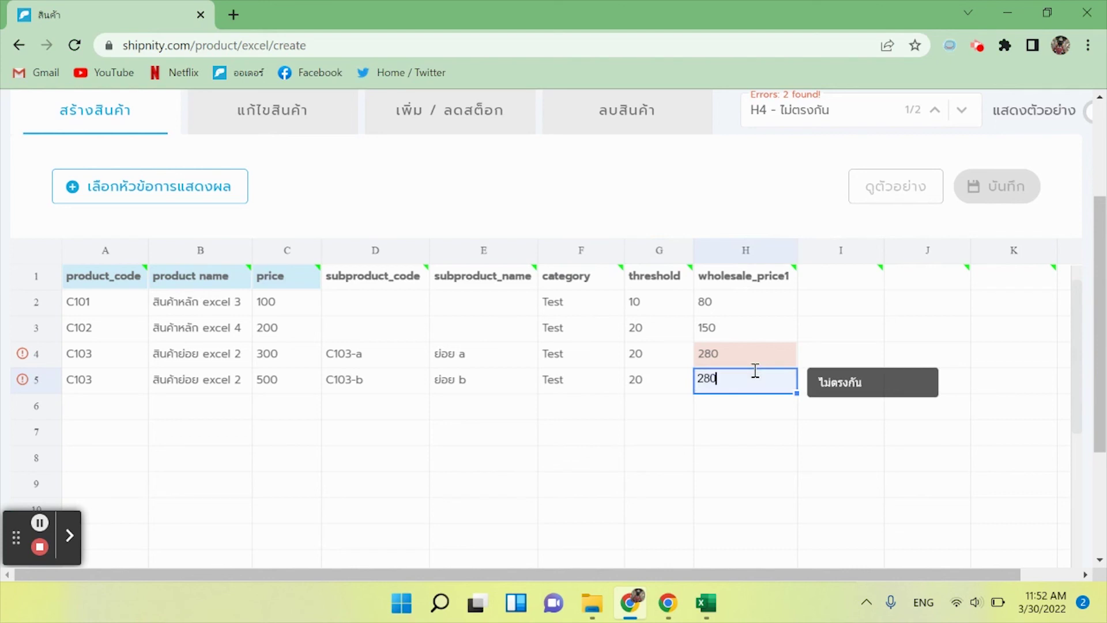
left_click(867, 356)
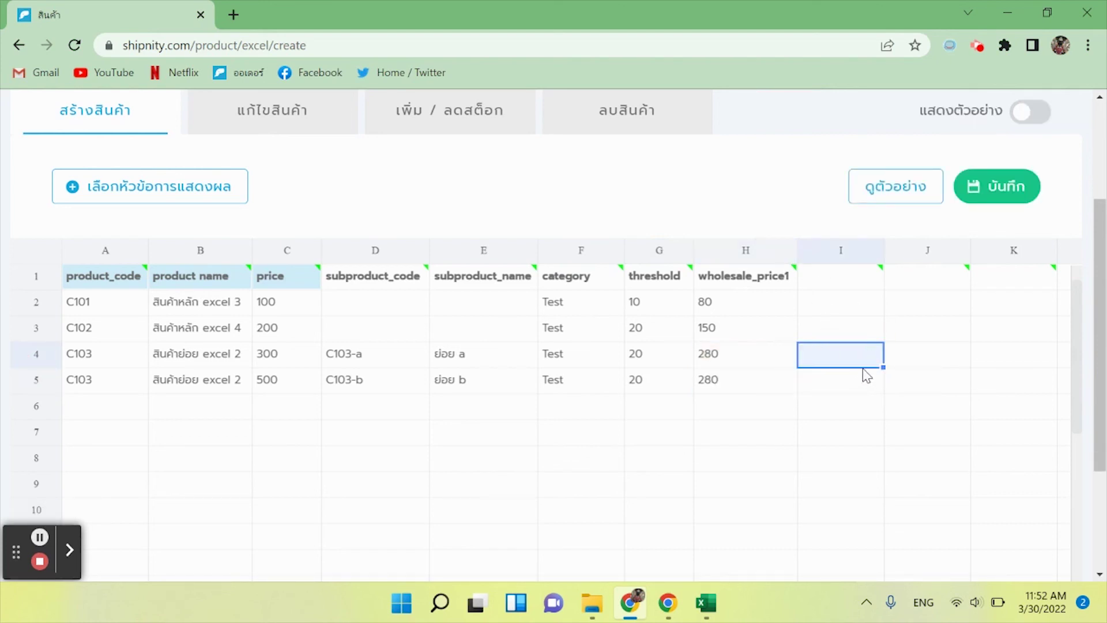
Preview the four imported products C101, C102 and two C103 variants, then save and confirm
left_click(888, 199)
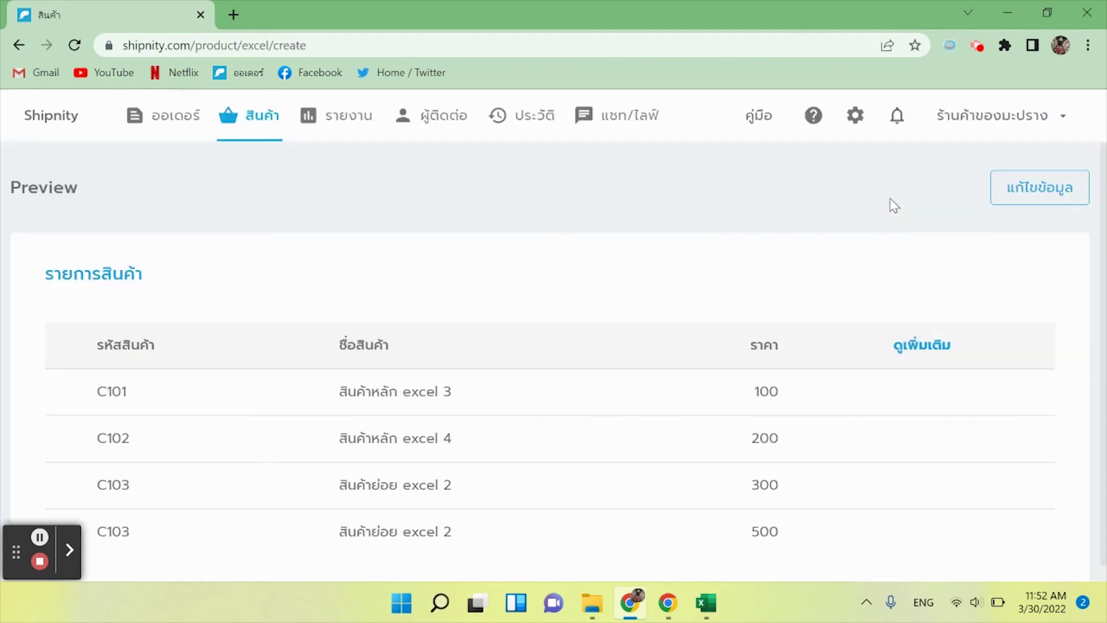
scroll(839, 467, "down", 2)
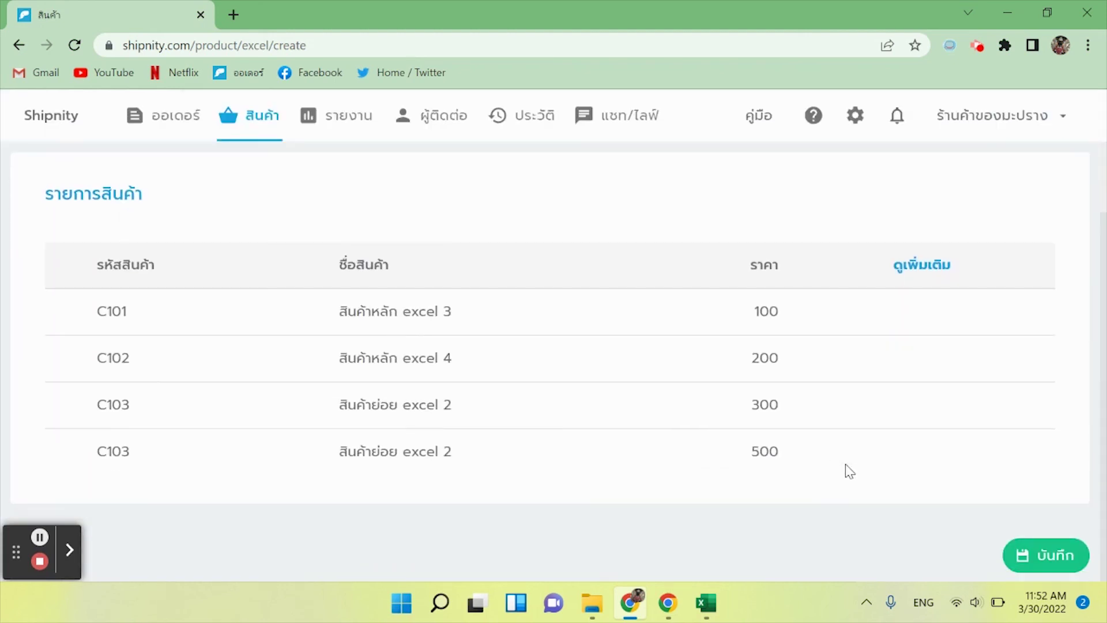
left_click(1025, 553)
left_click(703, 437)
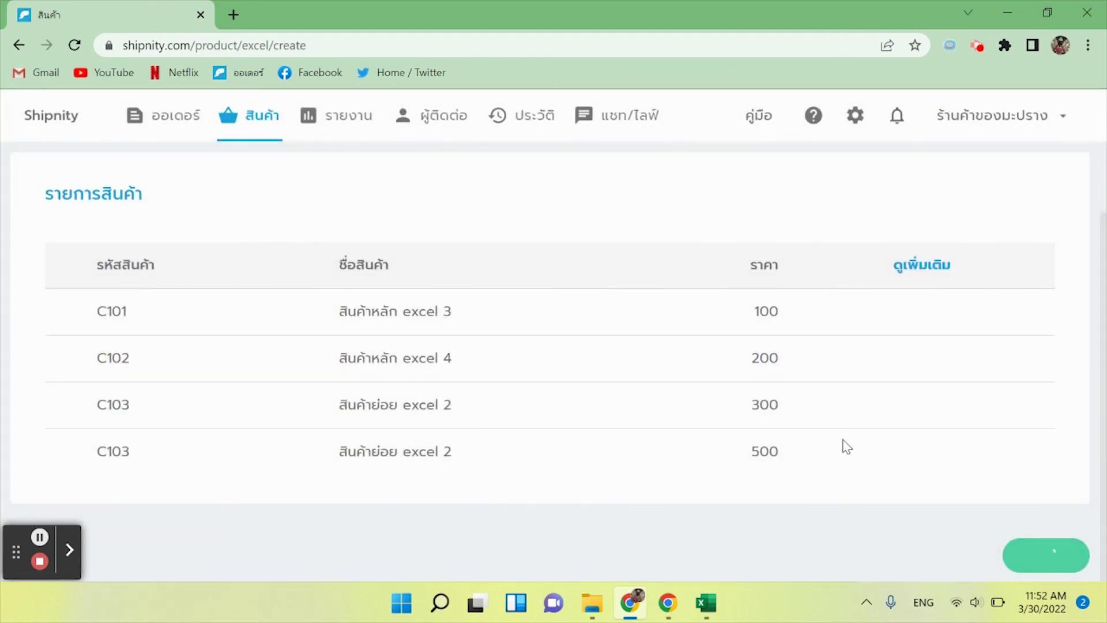